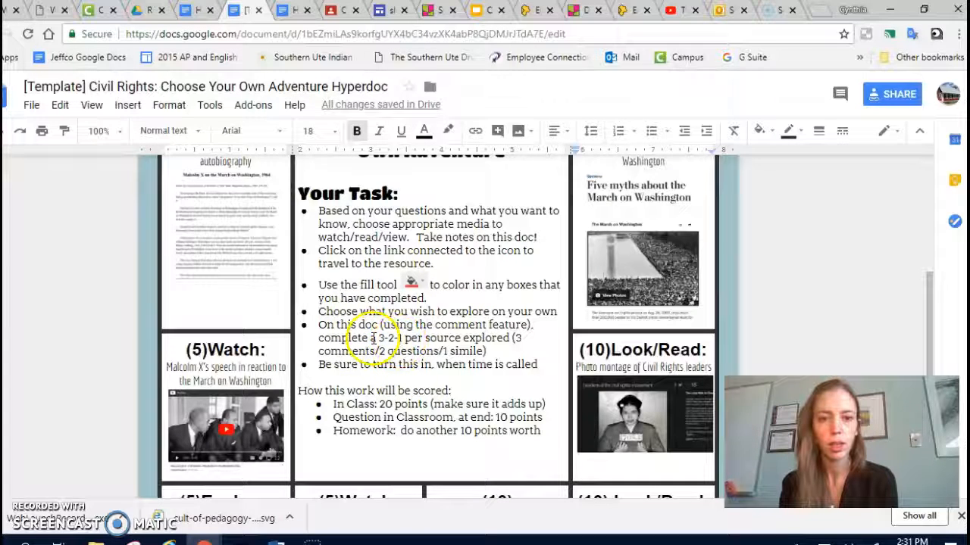
Review the task instructions, scoring rules and resource boxes in the Civil Rights: Choose Your Own Adventure template.
{"action": "left_click_drag", "start_coordinate": [393, 343], "coordinate": [447, 340]}
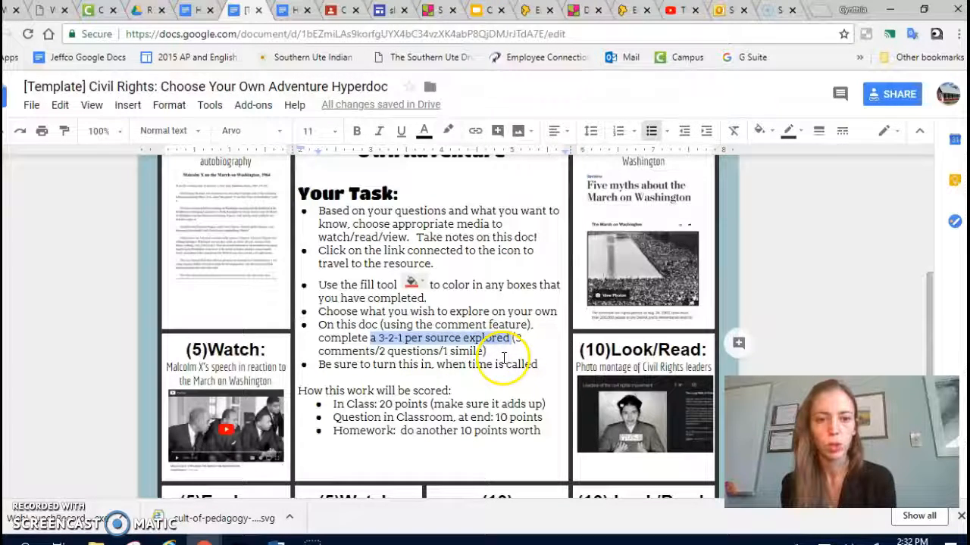
{"action": "left_click", "coordinate": [504, 358]}
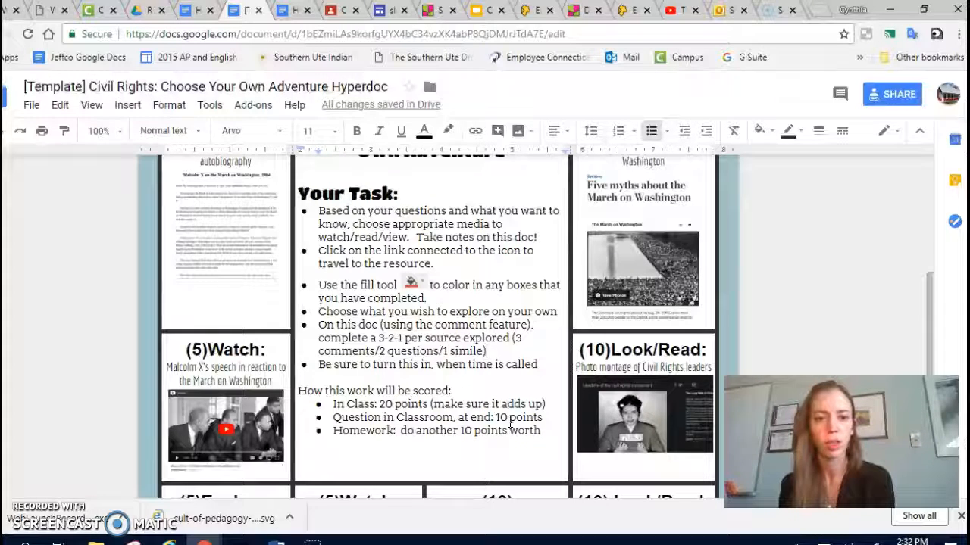
{"action": "scroll", "coordinate": [510, 422], "scroll_direction": "down", "scroll_amount": 3}
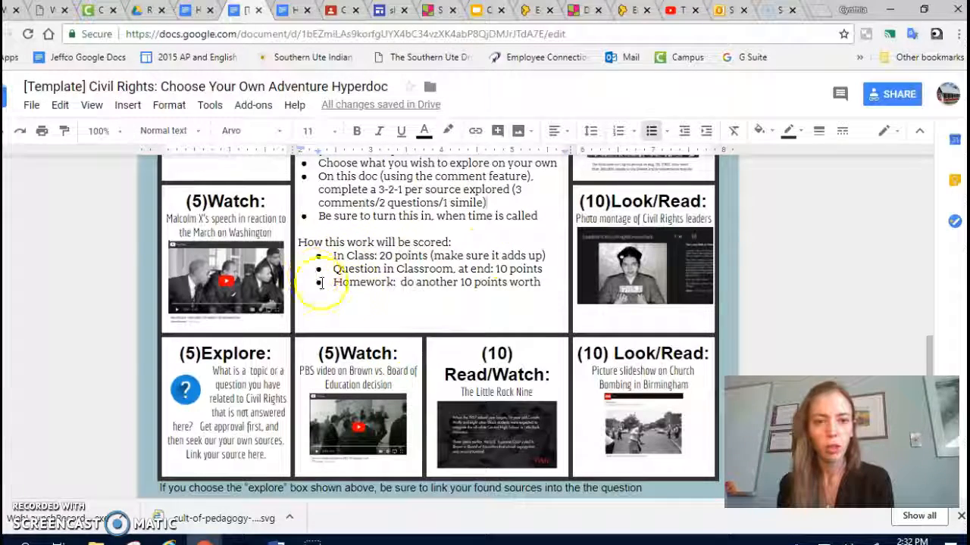
{"action": "scroll", "coordinate": [474, 322], "scroll_direction": "up", "scroll_amount": 1}
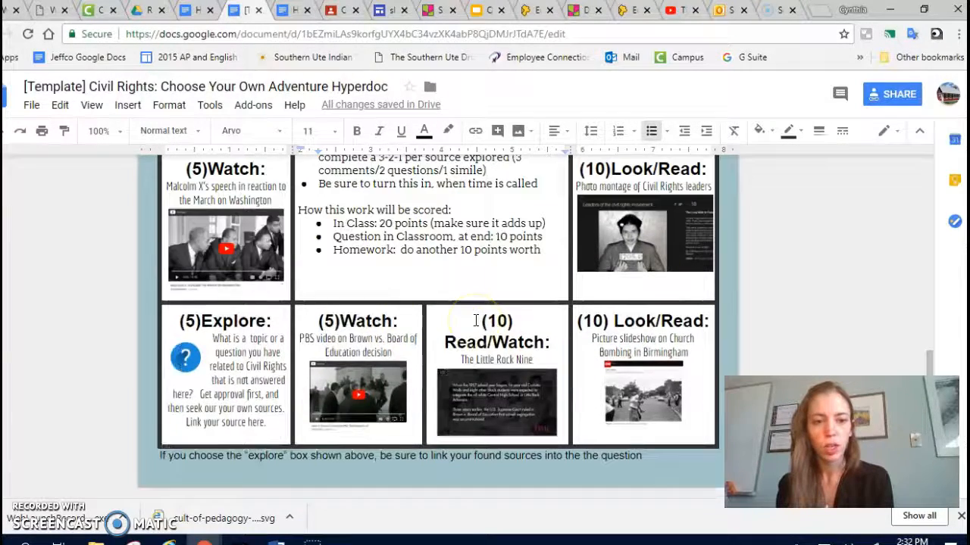
{"action": "scroll", "coordinate": [475, 322], "scroll_direction": "up", "scroll_amount": 5}
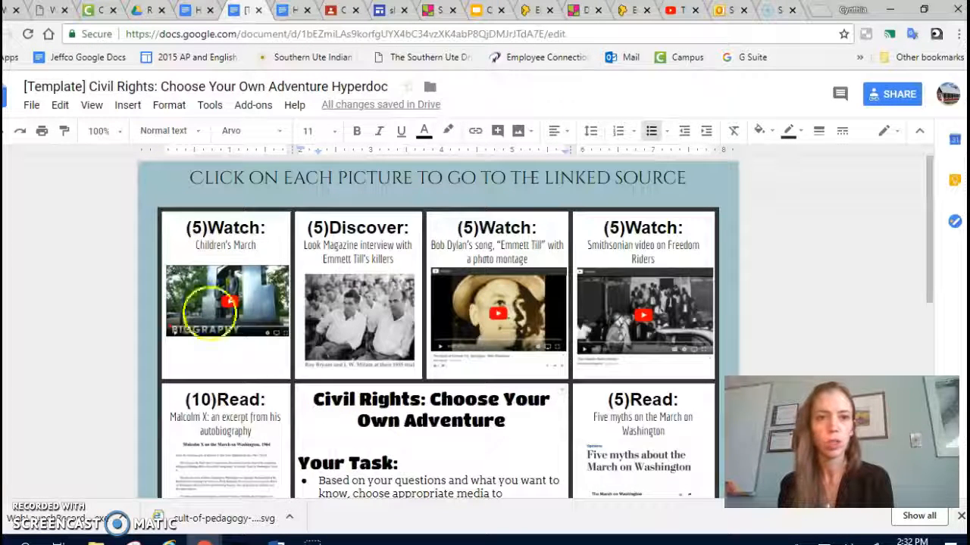
Start a copy of the Civil Rights template document and name it "my new hyperdoc".
{"action": "left_click", "coordinate": [285, 11]}
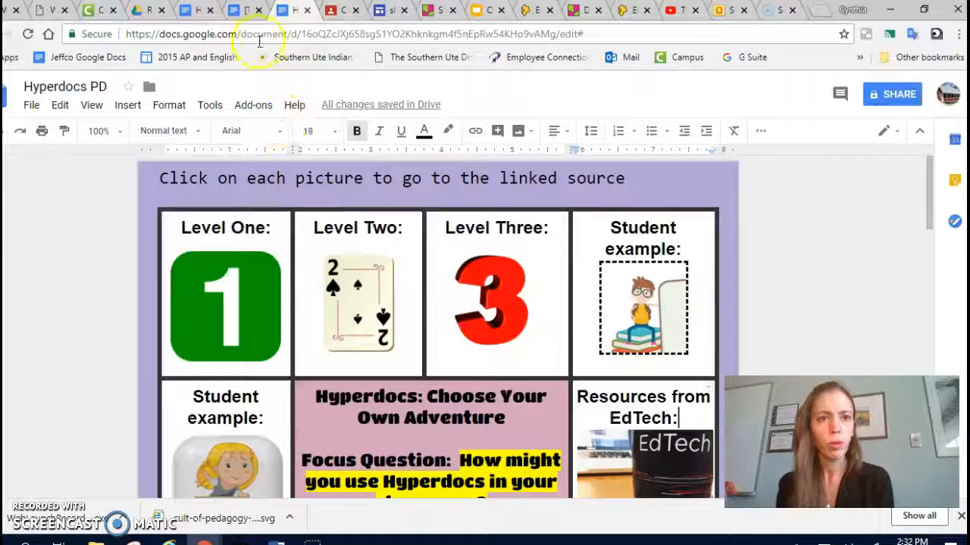
{"action": "left_click", "coordinate": [241, 10]}
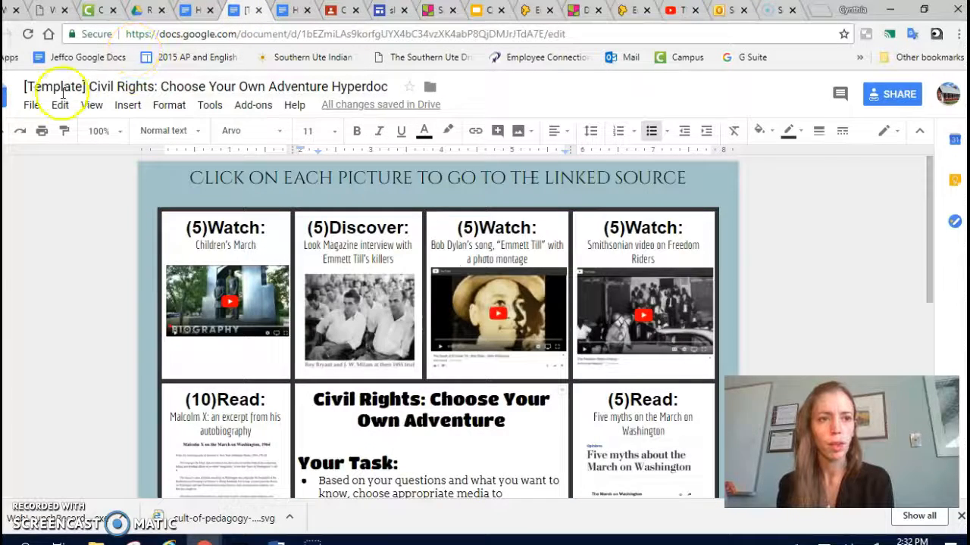
{"action": "left_click", "coordinate": [32, 108]}
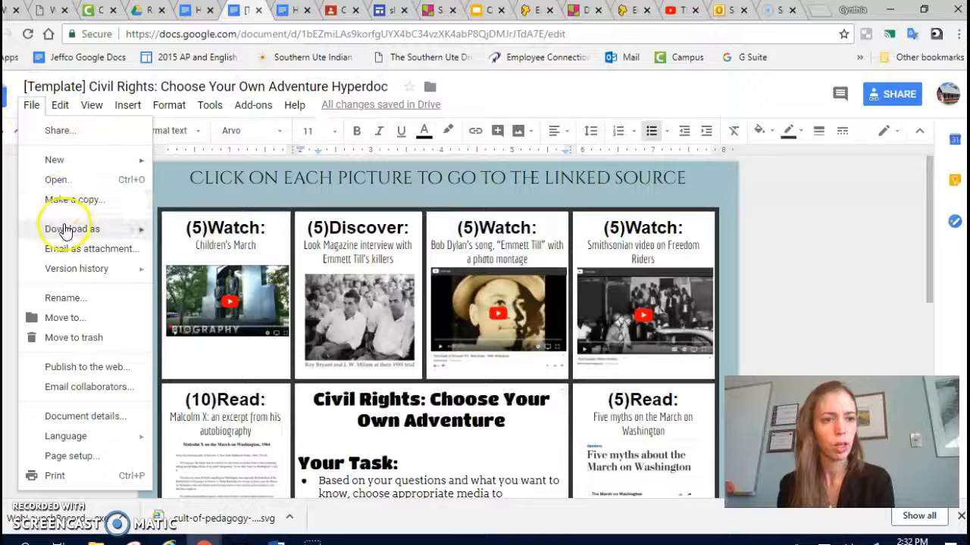
{"action": "left_click", "coordinate": [64, 204]}
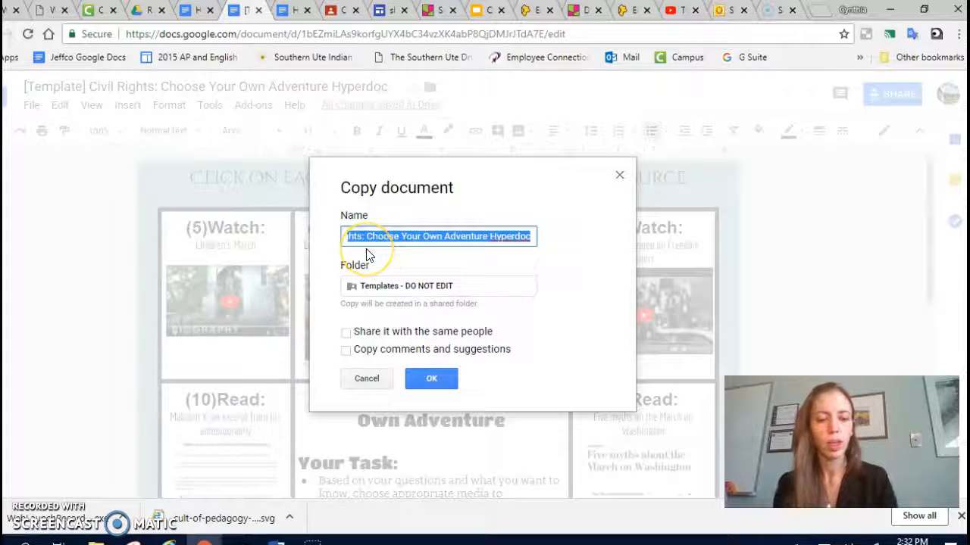
{"action": "type", "text": "my new hy"}
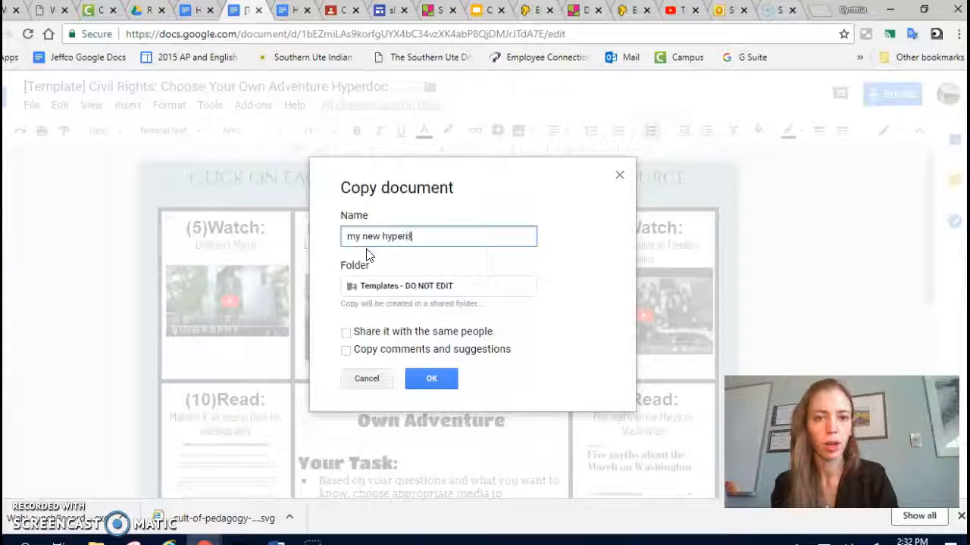
Set the copy's destination to the 2018-2019 DMS folder in My Drive and create the copy.
{"action": "left_click", "coordinate": [425, 286]}
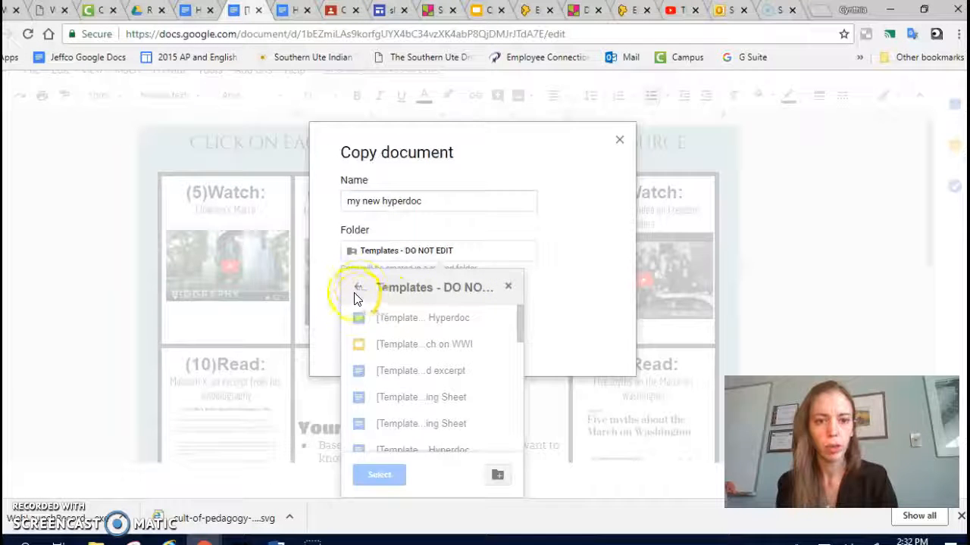
{"action": "left_click", "coordinate": [360, 289]}
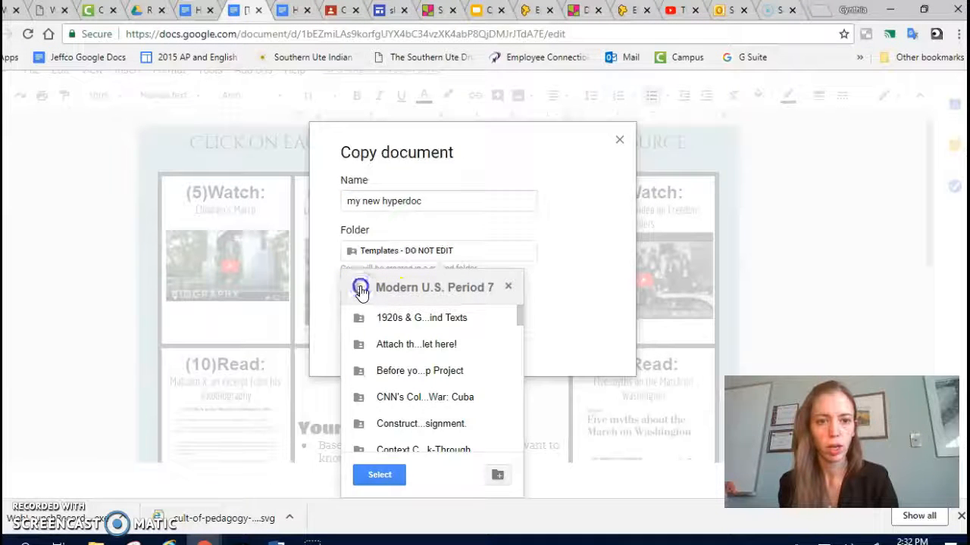
{"action": "left_click", "coordinate": [360, 290]}
{"action": "left_click", "coordinate": [360, 292]}
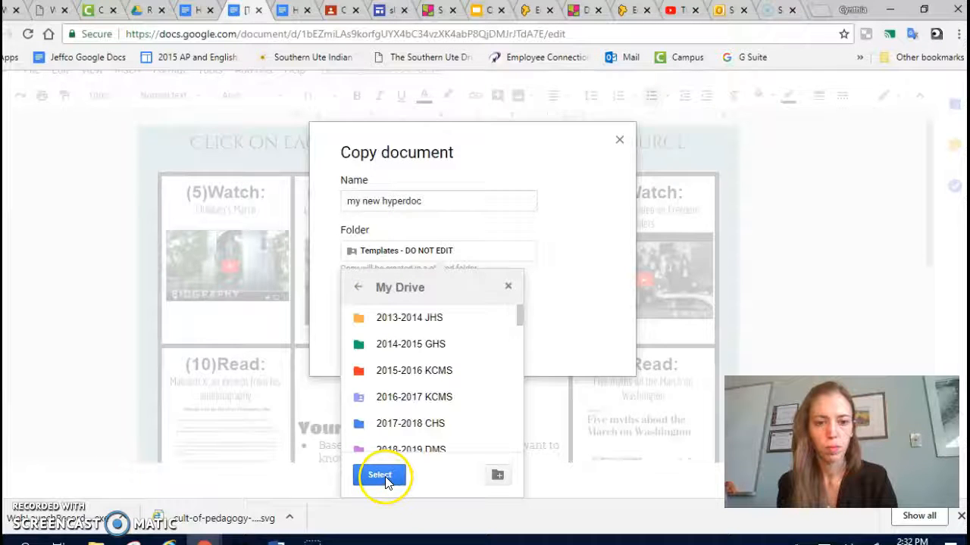
{"action": "left_click", "coordinate": [428, 452]}
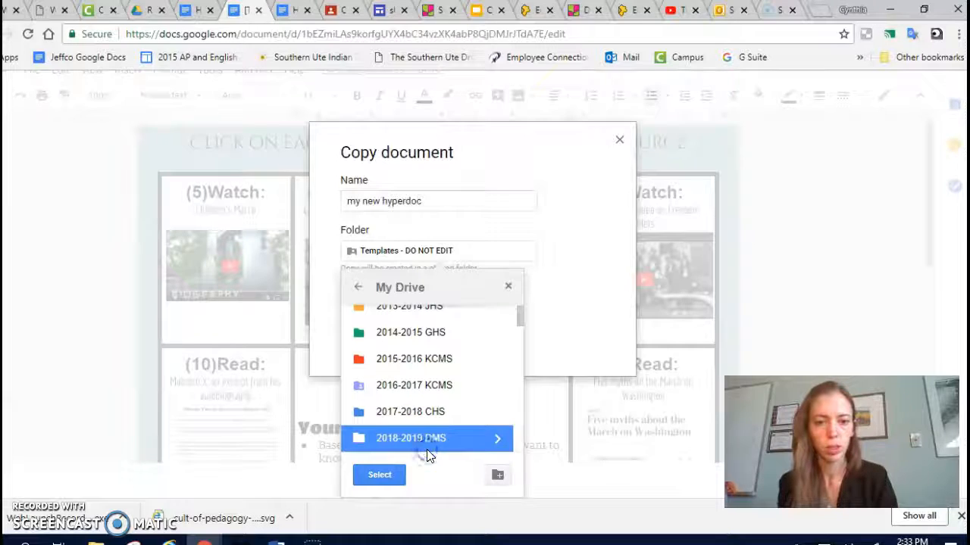
{"action": "left_click", "coordinate": [492, 446]}
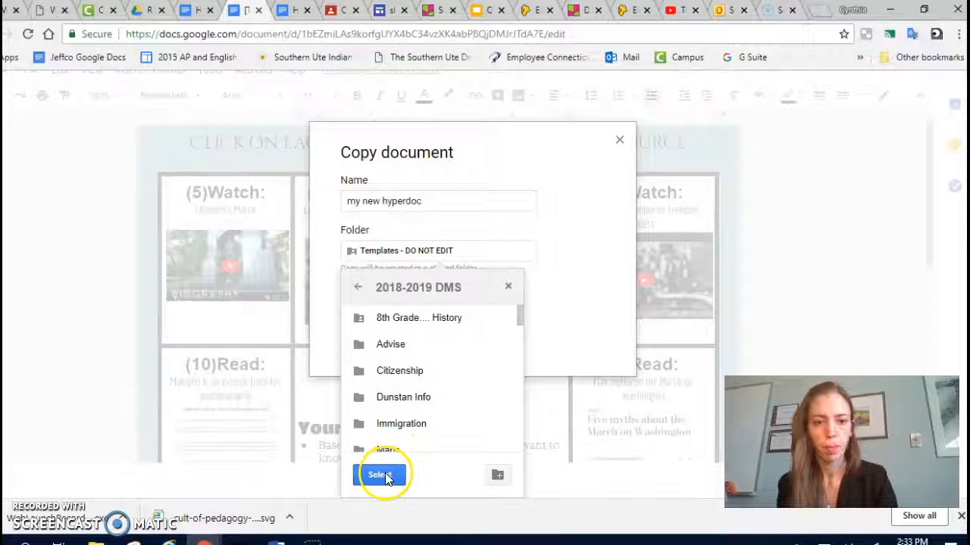
{"action": "scroll", "coordinate": [415, 454], "scroll_direction": "down", "scroll_amount": 3}
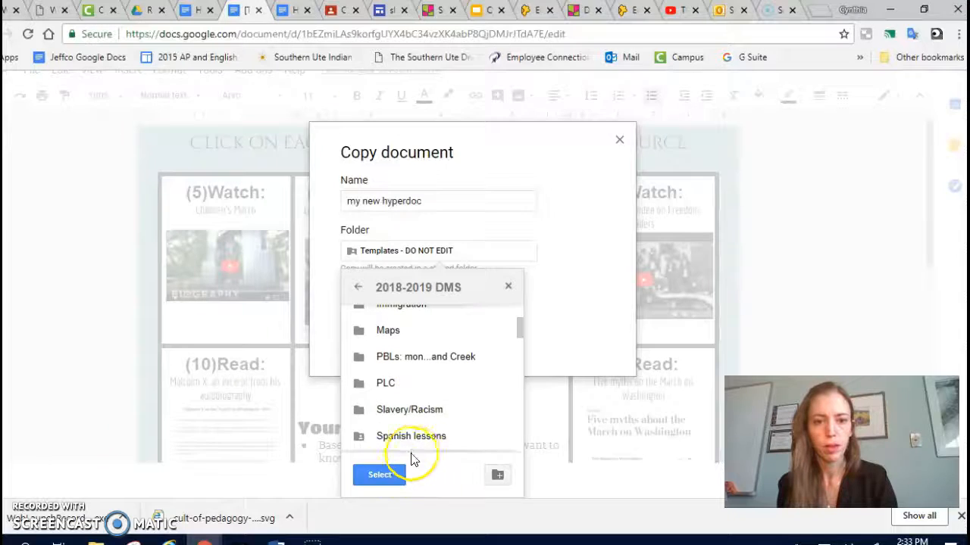
{"action": "left_click", "coordinate": [375, 476]}
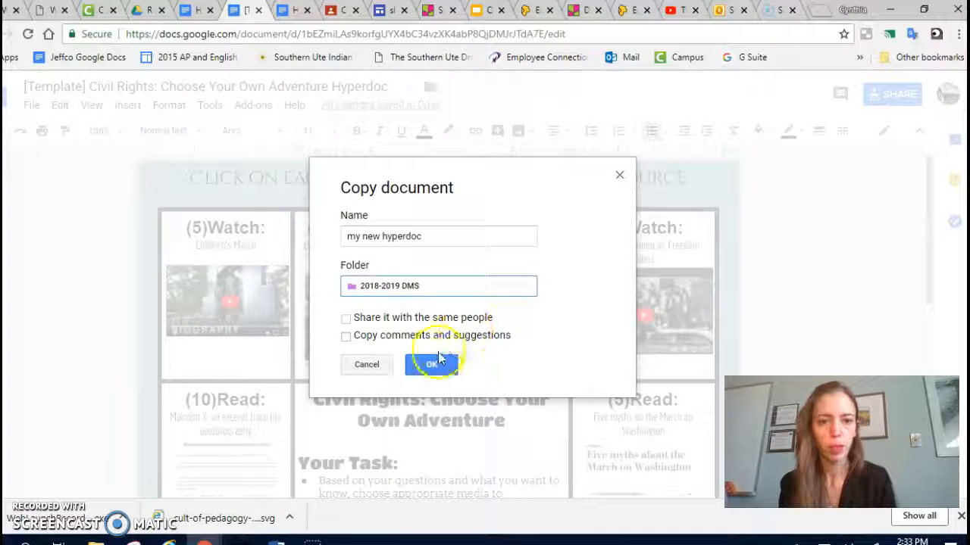
{"action": "left_click", "coordinate": [431, 366]}
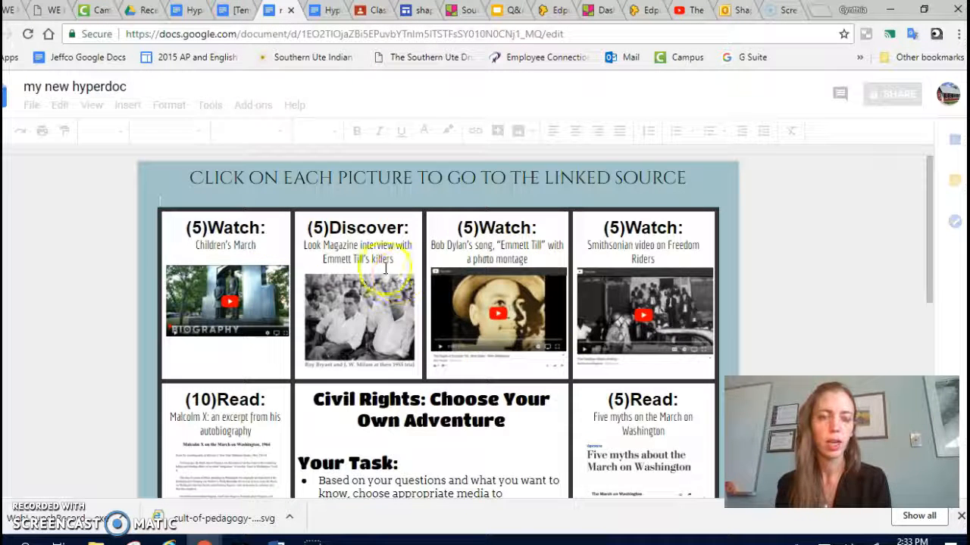
Look through the example hyperdoc links listed in the Hyperdocs PD links document.
{"action": "left_click", "coordinate": [327, 12]}
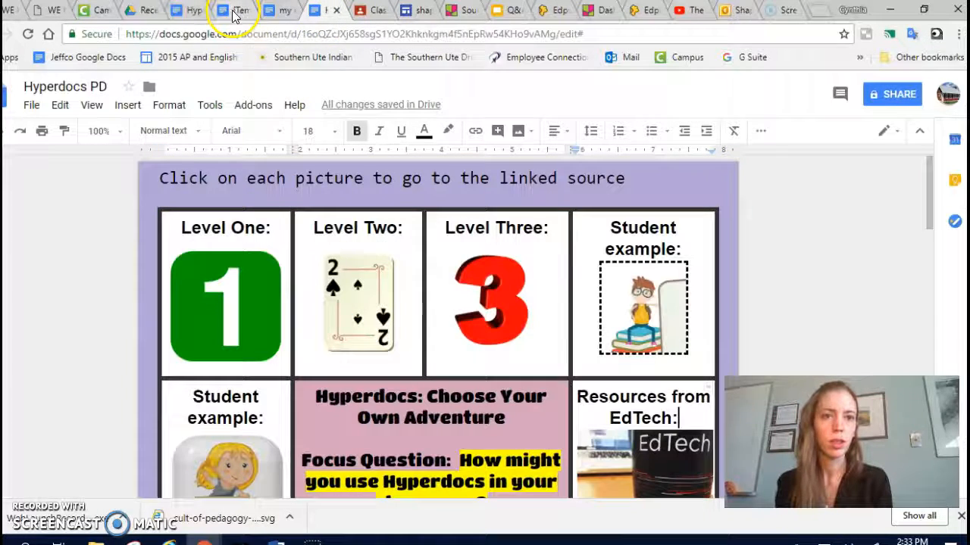
{"action": "left_click", "coordinate": [191, 10]}
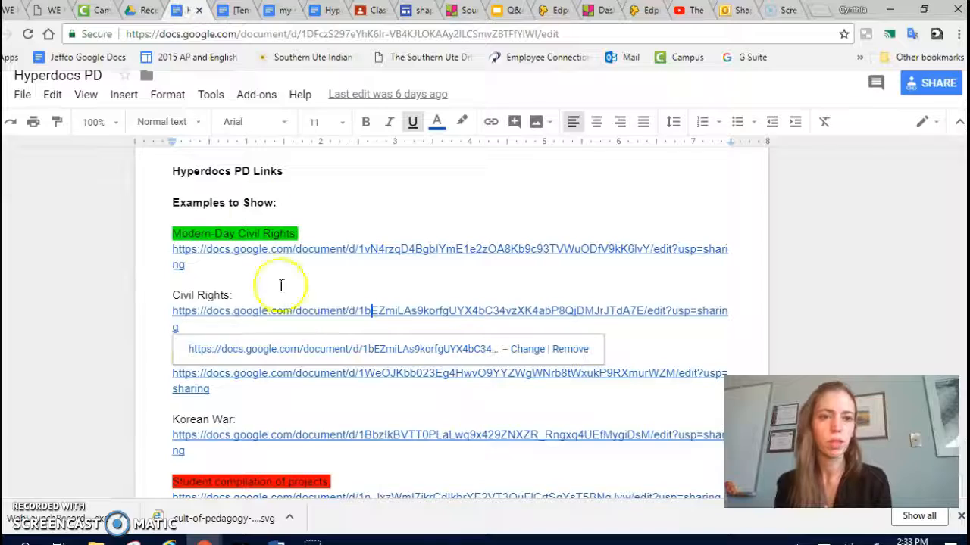
{"action": "scroll", "coordinate": [288, 316], "scroll_direction": "down", "scroll_amount": 1}
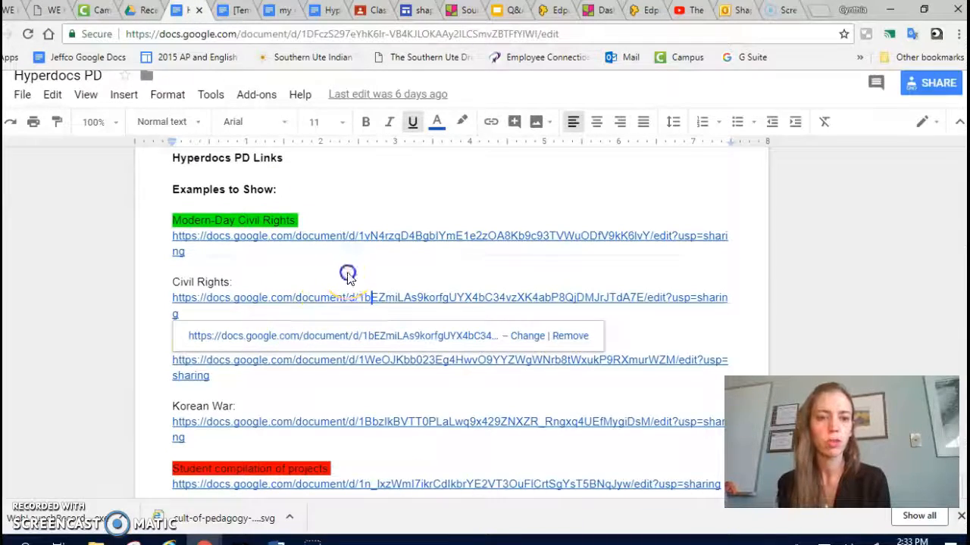
{"action": "left_click", "coordinate": [347, 362]}
{"action": "scroll", "coordinate": [347, 363], "scroll_direction": "down", "scroll_amount": 4}
{"action": "scroll", "coordinate": [348, 362], "scroll_direction": "down", "scroll_amount": 3}
{"action": "scroll", "coordinate": [348, 362], "scroll_direction": "down", "scroll_amount": 2}
{"action": "scroll", "coordinate": [347, 362], "scroll_direction": "up", "scroll_amount": 5}
{"action": "scroll", "coordinate": [348, 363], "scroll_direction": "up", "scroll_amount": 8}
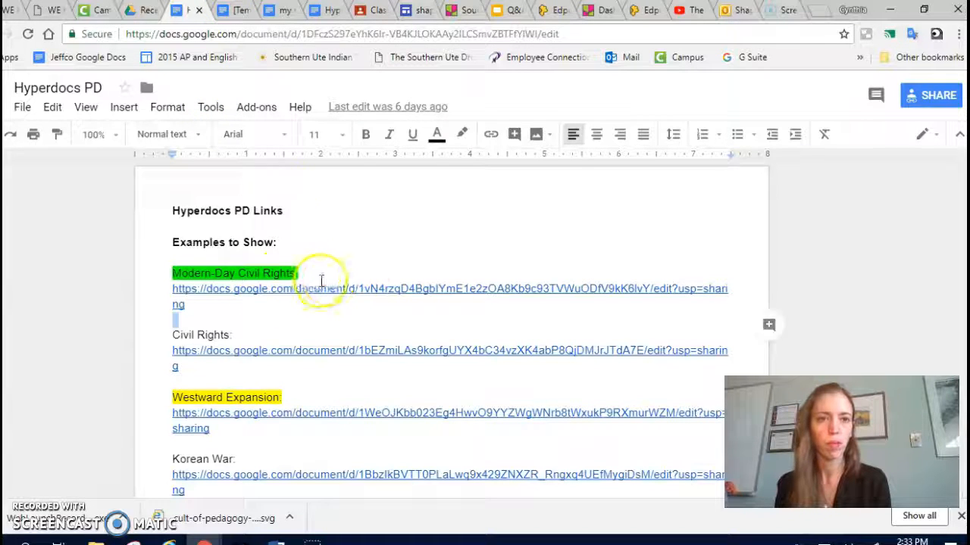
In the "my new hyperdoc" copy, replace "Civil Rights" in the central heading with "(new topic)".
{"action": "left_click", "coordinate": [279, 13]}
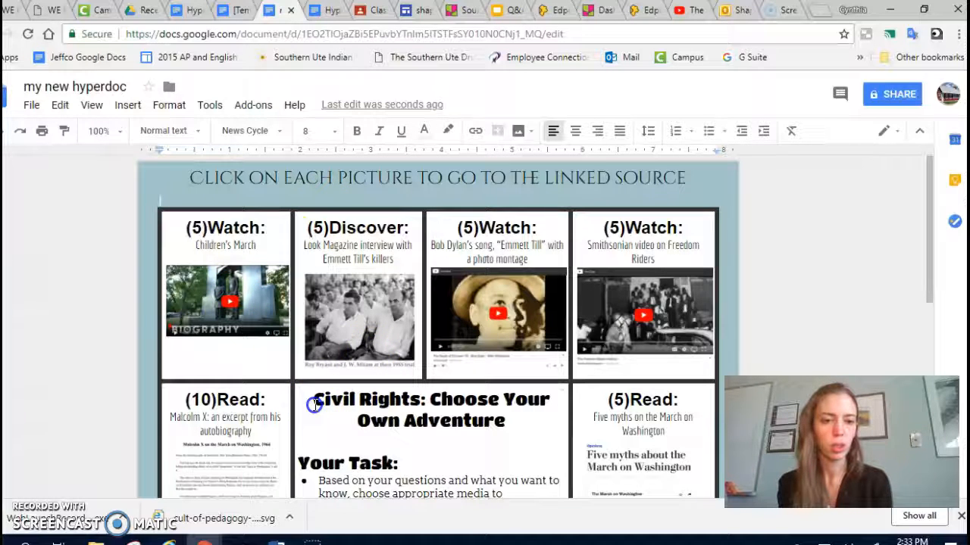
{"action": "left_click_drag", "start_coordinate": [314, 405], "coordinate": [391, 402]}
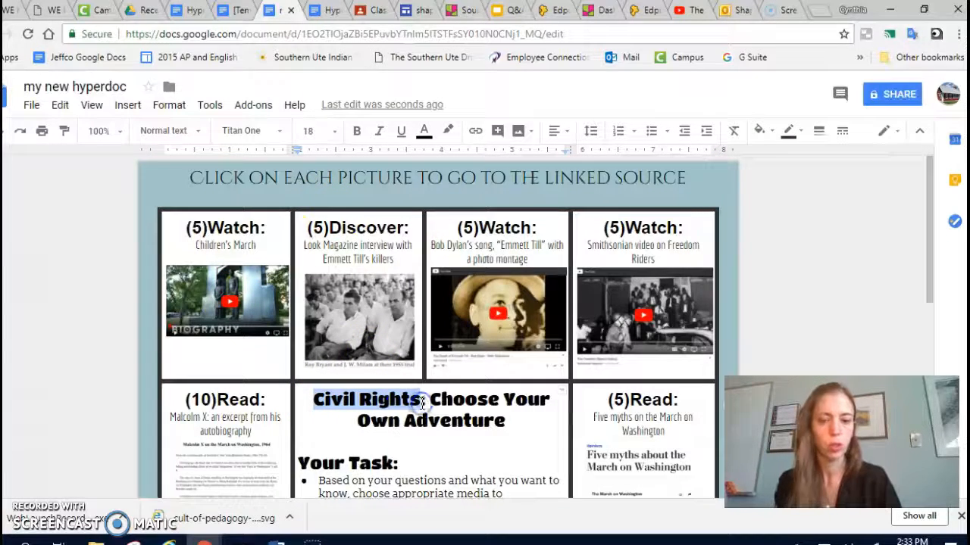
{"action": "type", "text": "(new topic)"}
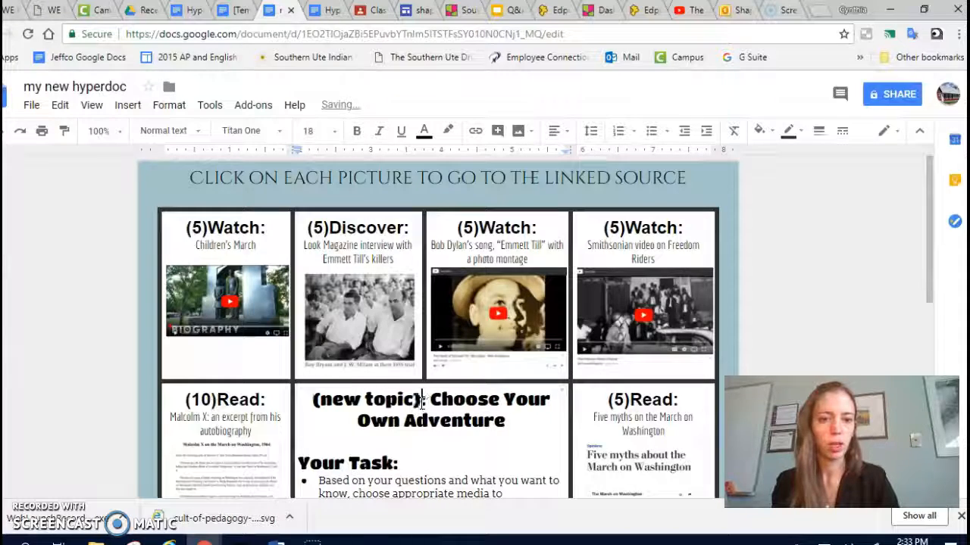
{"action": "scroll", "coordinate": [377, 445], "scroll_direction": "down", "scroll_amount": 3}
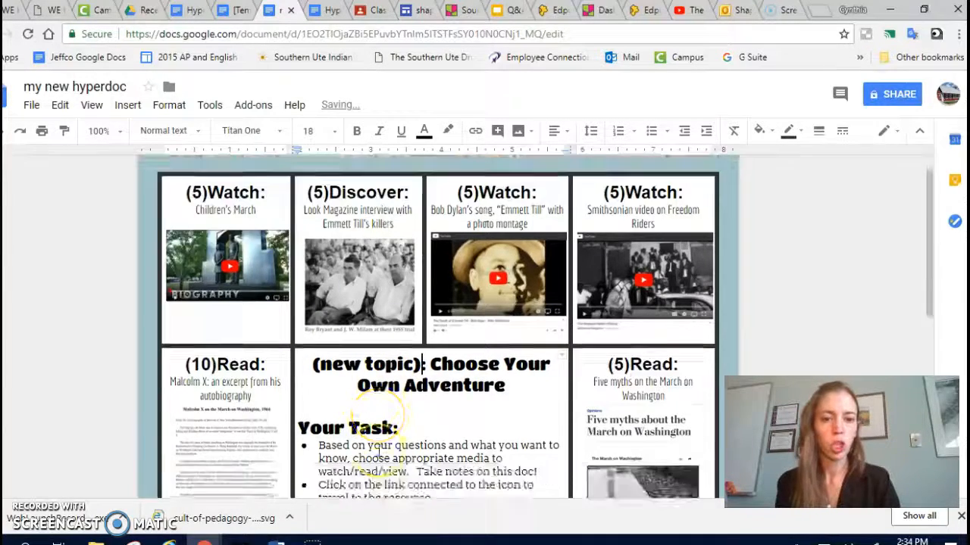
{"action": "scroll", "coordinate": [398, 381], "scroll_direction": "up", "scroll_amount": 3}
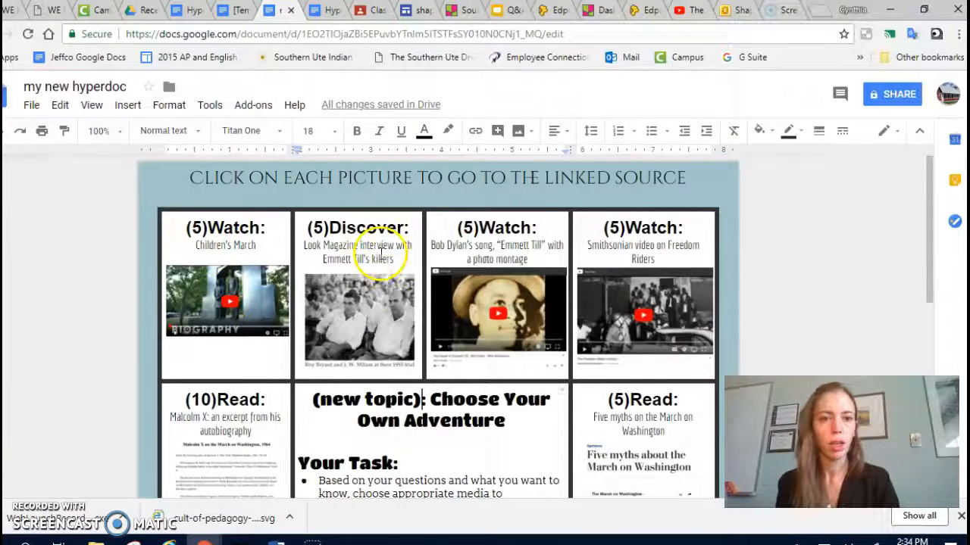
Replace the picture in the (5)Discover box with the "just another example" image from a web image search for "example".
{"action": "left_click", "coordinate": [362, 351]}
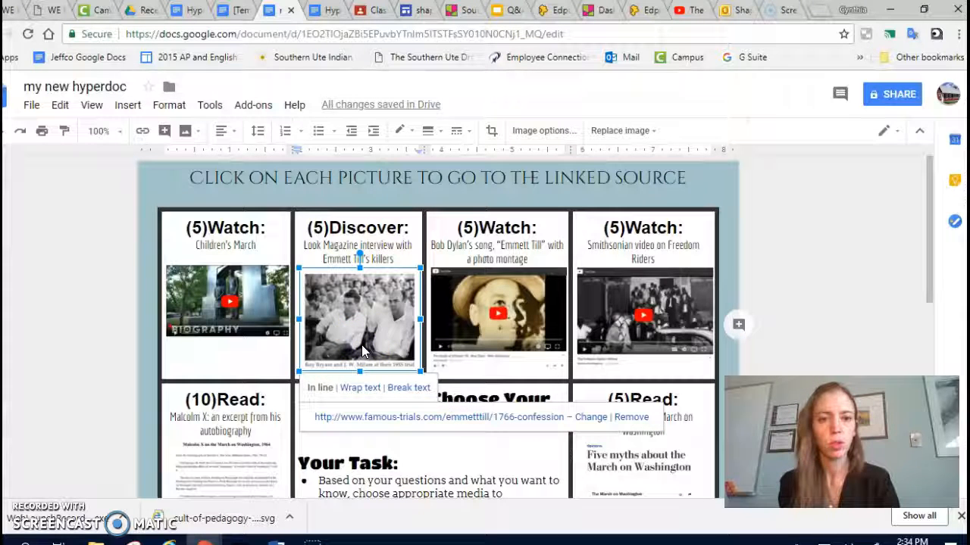
{"action": "key", "text": "Delete"}
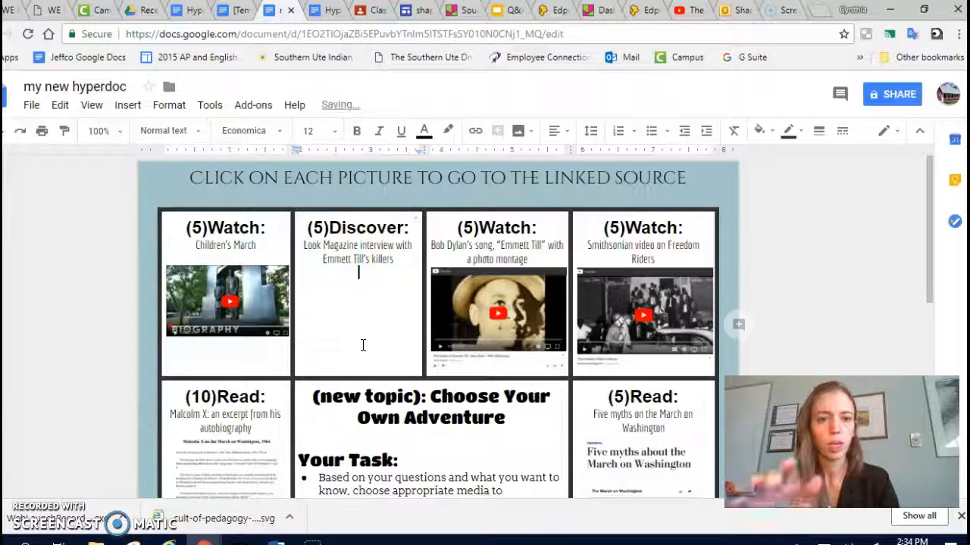
{"action": "left_click", "coordinate": [129, 106]}
{"action": "mouse_move", "coordinate": [152, 130]}
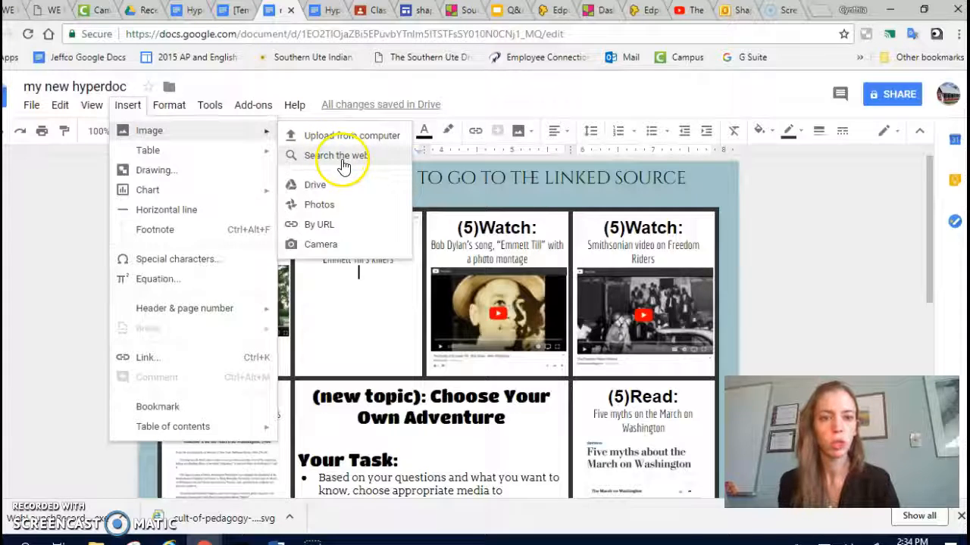
{"action": "left_click", "coordinate": [342, 159]}
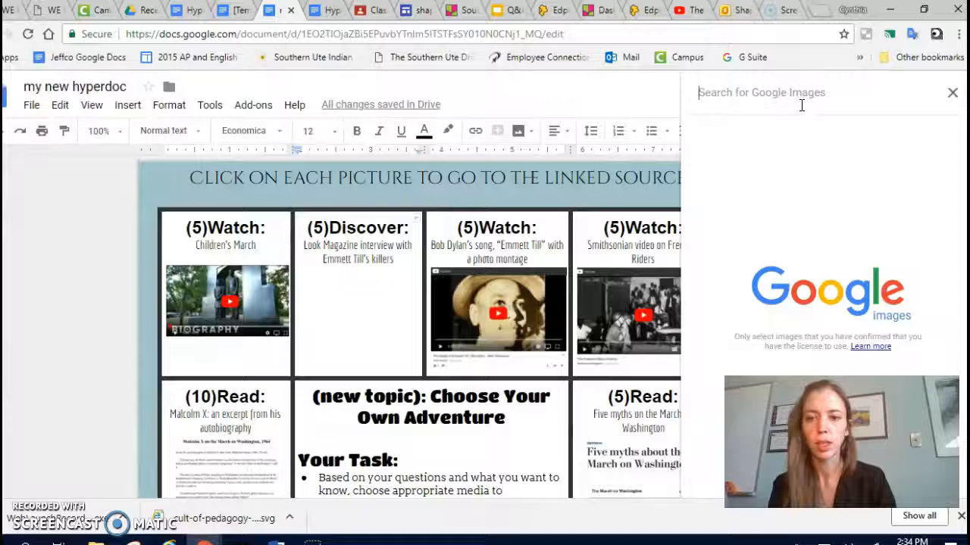
{"action": "type", "text": "example"}
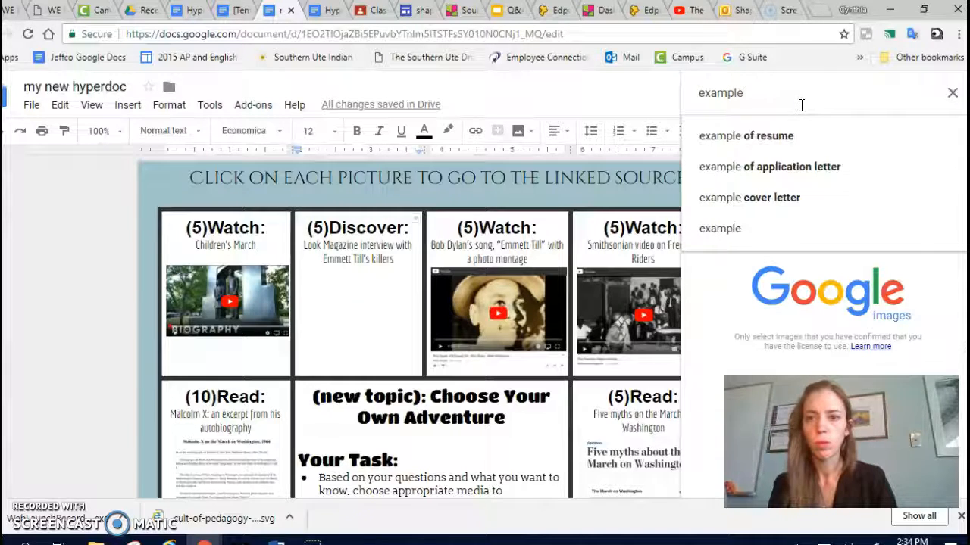
{"action": "key", "text": "Return"}
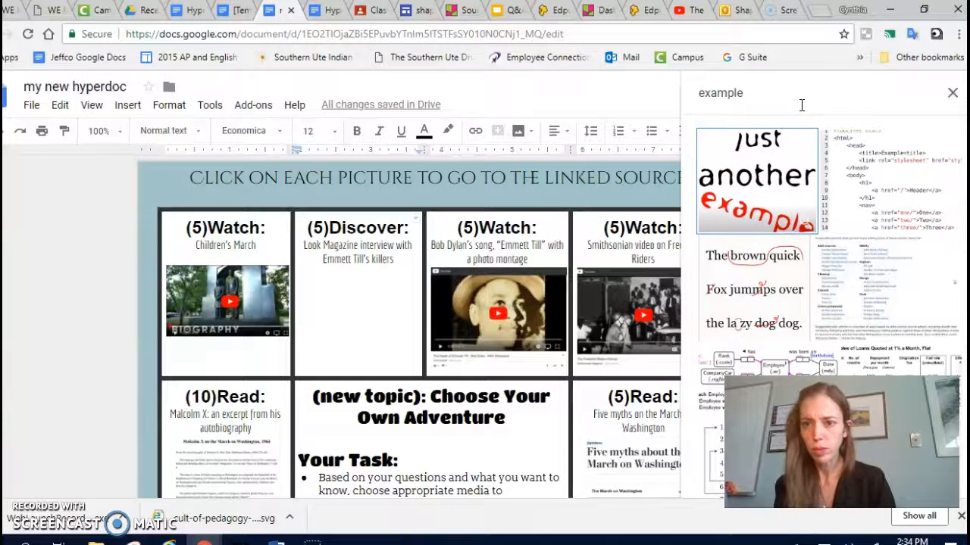
{"action": "left_click", "coordinate": [757, 190]}
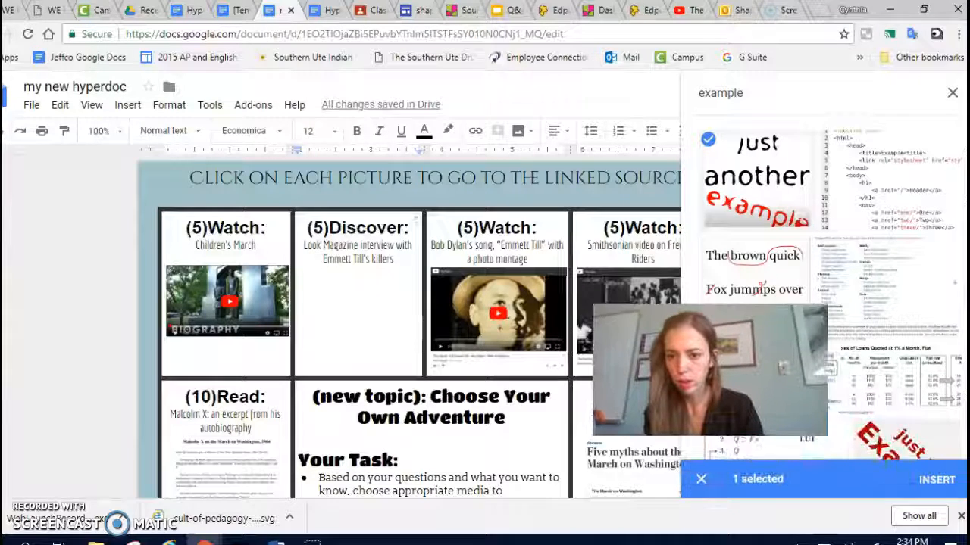
{"action": "left_click", "coordinate": [934, 477]}
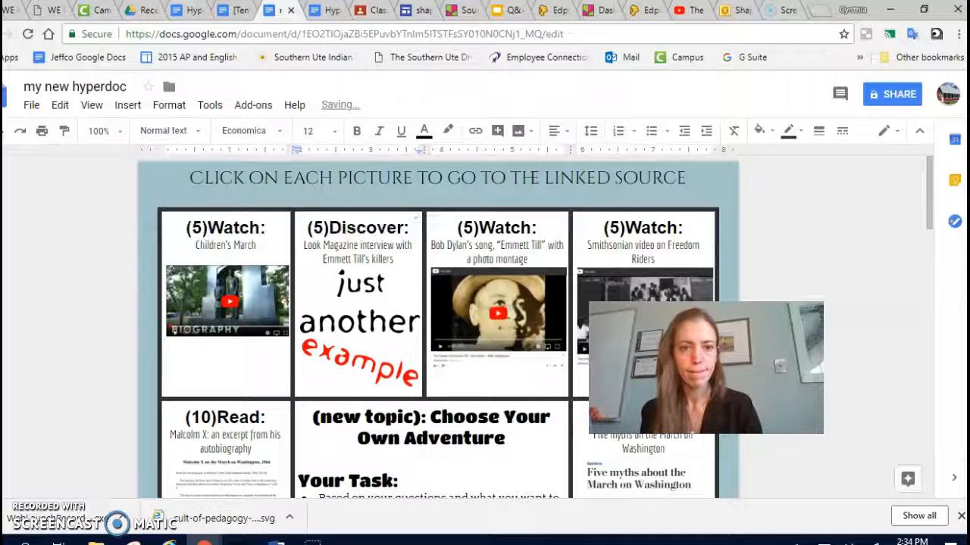
Shrink the "just another example" picture in the (5)Discover box slightly and link it to the Civil Rights URL from the Hyperdocs PD document.
{"action": "left_click", "coordinate": [355, 322]}
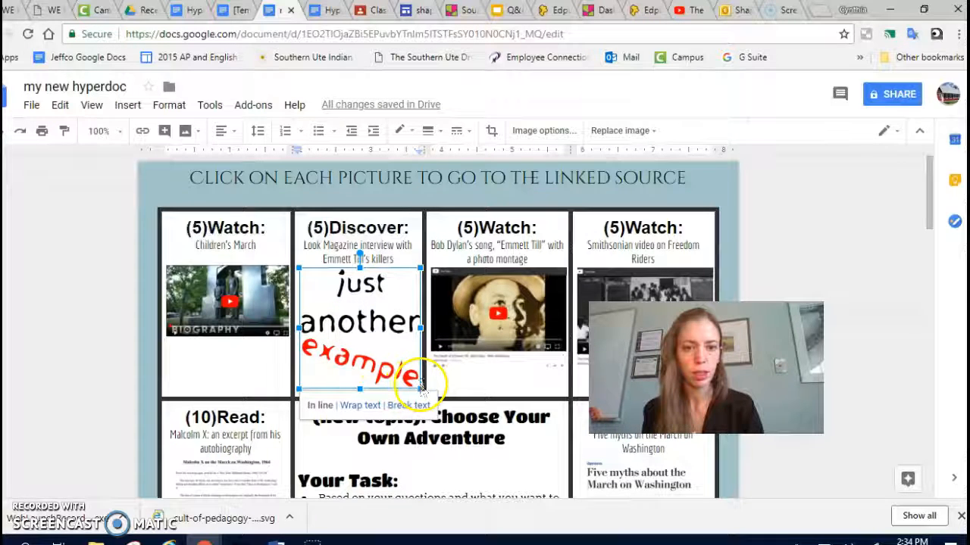
{"action": "left_click_drag", "start_coordinate": [422, 388], "coordinate": [417, 385]}
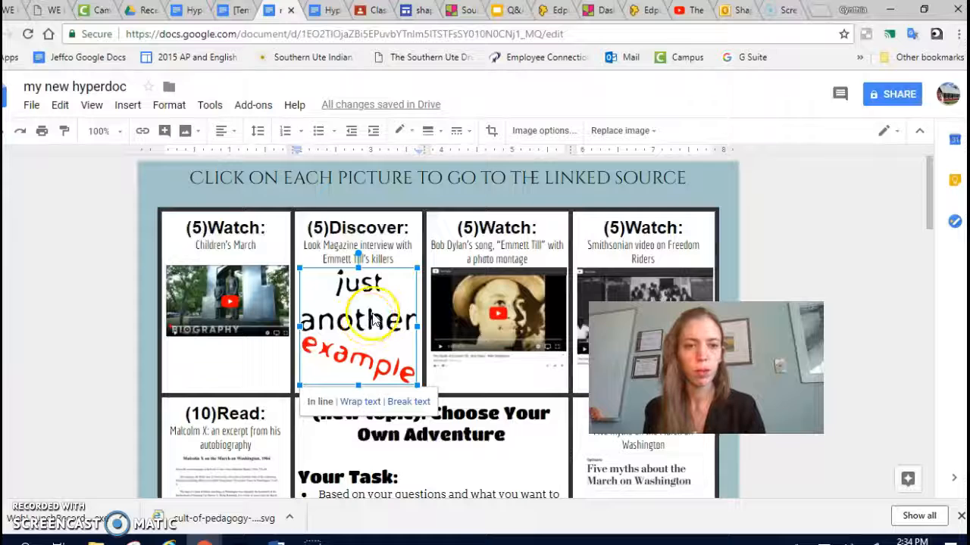
{"action": "left_click", "coordinate": [143, 131]}
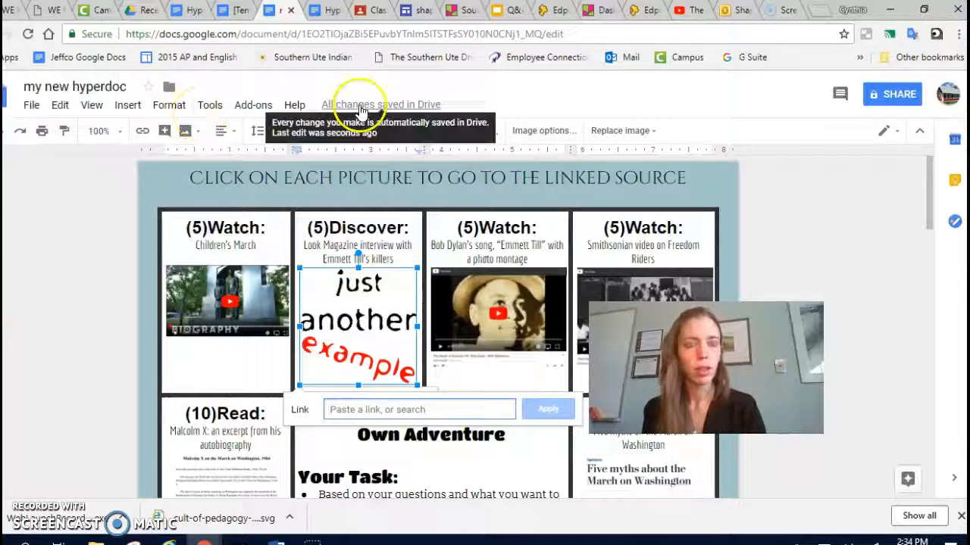
{"action": "left_click", "coordinate": [194, 13]}
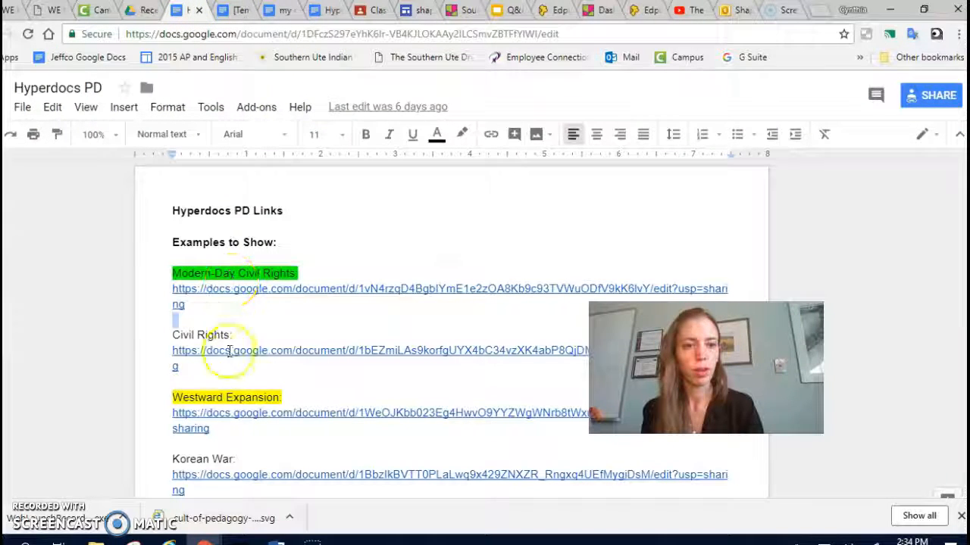
{"action": "left_click_drag", "start_coordinate": [184, 368], "coordinate": [163, 353]}
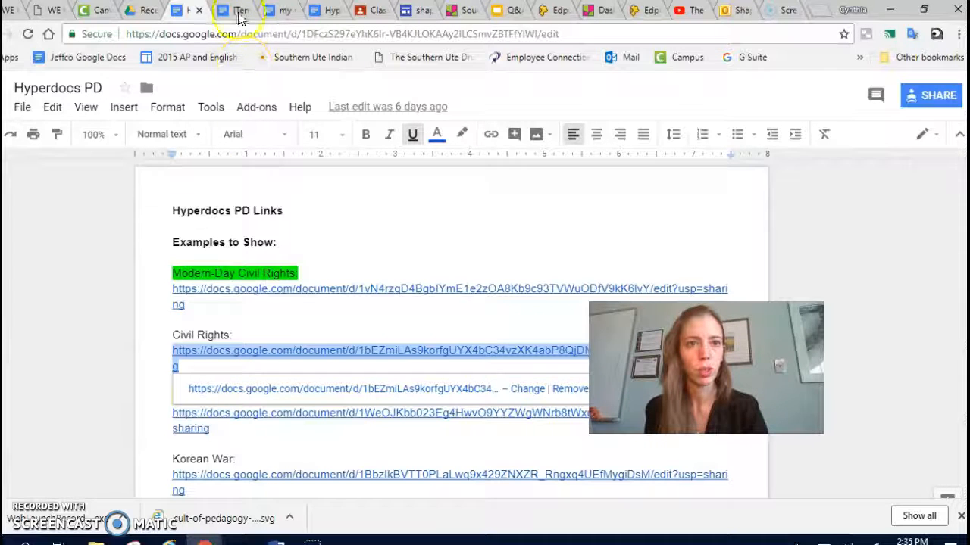
{"action": "left_click", "coordinate": [281, 12]}
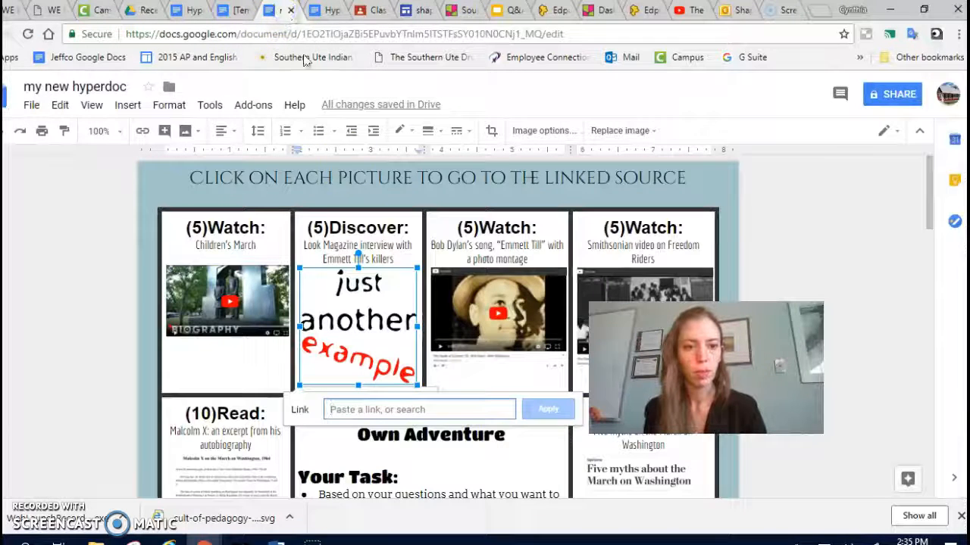
{"action": "key", "text": "ctrl+v"}
{"action": "left_click", "coordinate": [558, 411]}
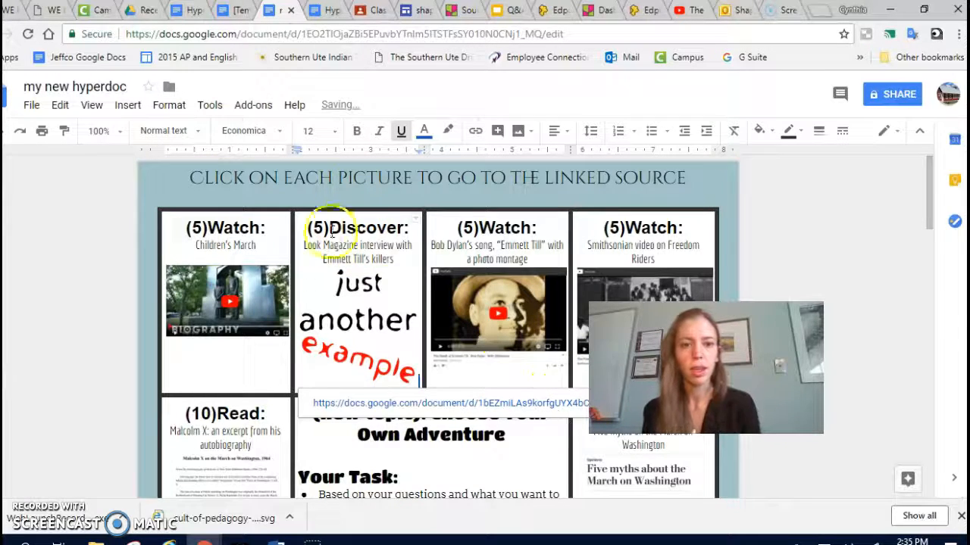
Replace the description under the (5)Discover heading with "Examine this example to discover a way to create a Hyperdoc:".
{"action": "left_click", "coordinate": [355, 247]}
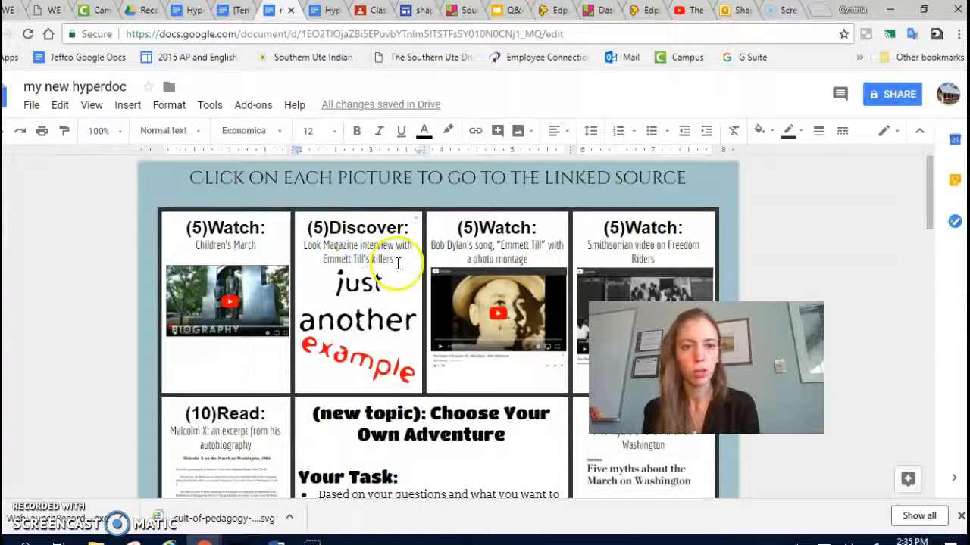
{"action": "left_click_drag", "start_coordinate": [396, 261], "coordinate": [300, 244]}
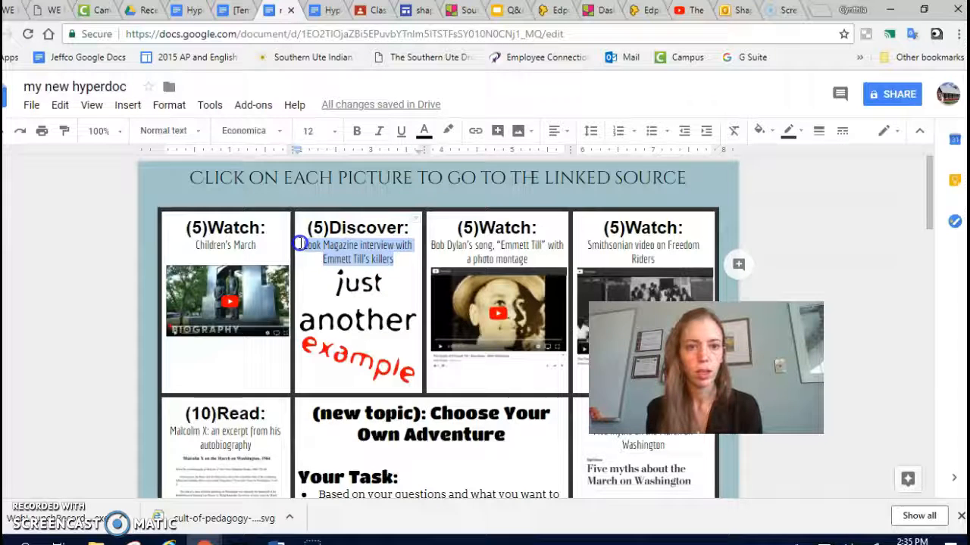
{"action": "type", "text": "Examine this exma"}
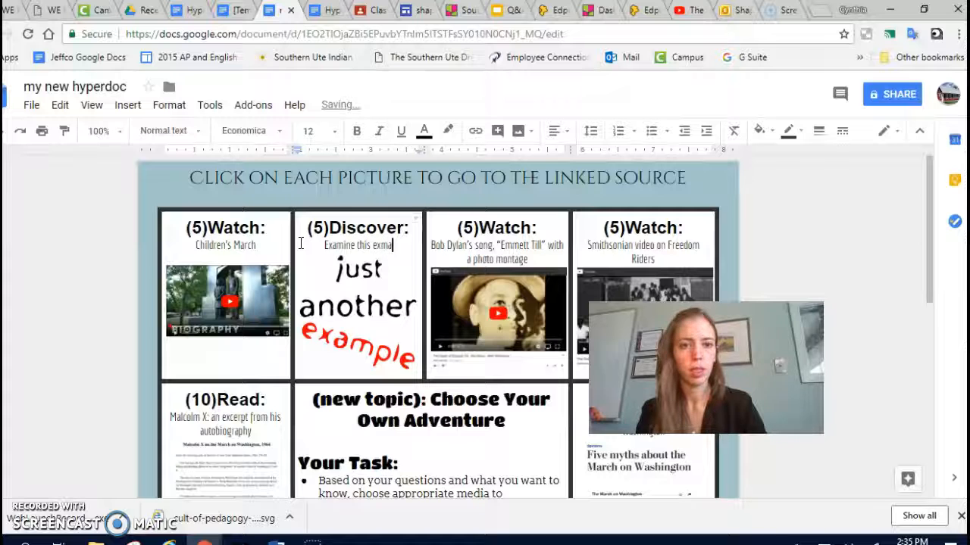
{"action": "type", "text": "dis"}
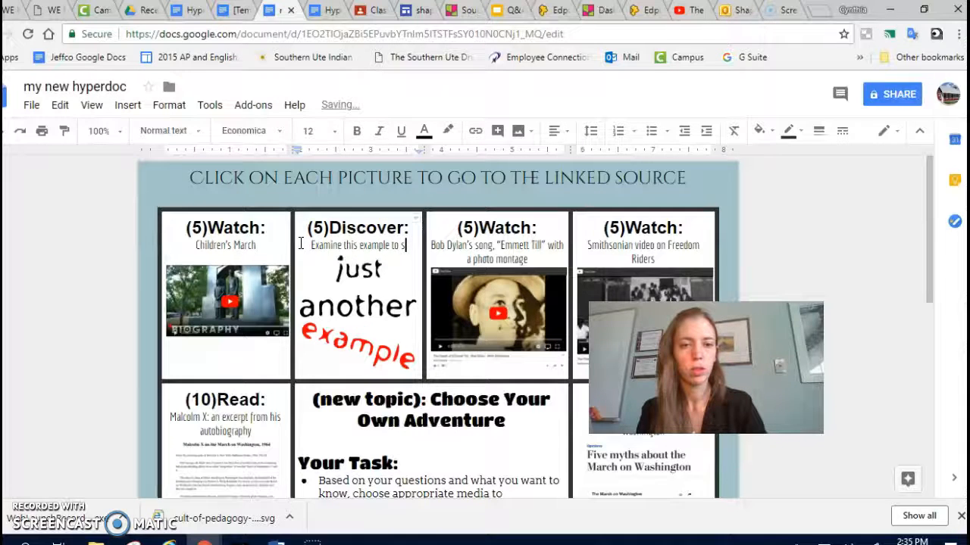
{"action": "type", "text": "cover"}
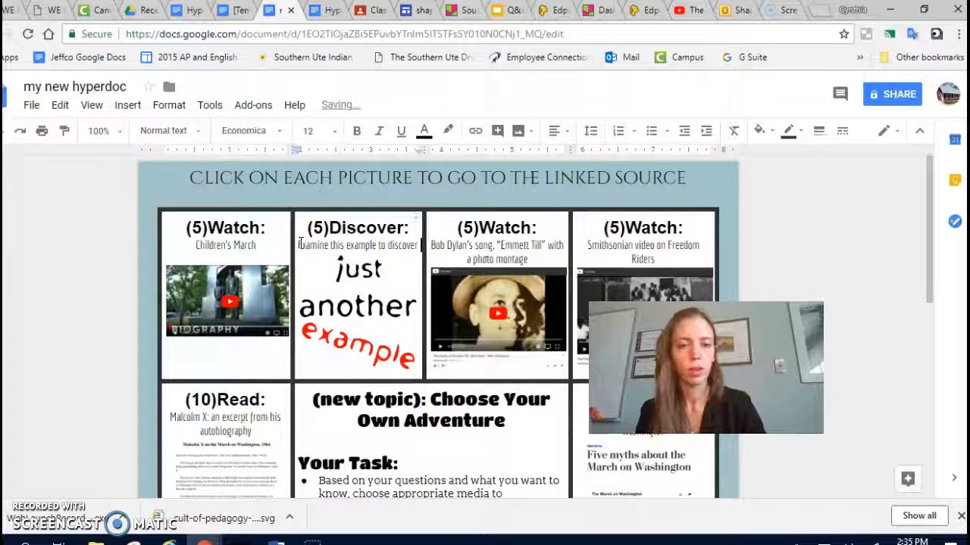
{"action": "type", "text": " a way to"}
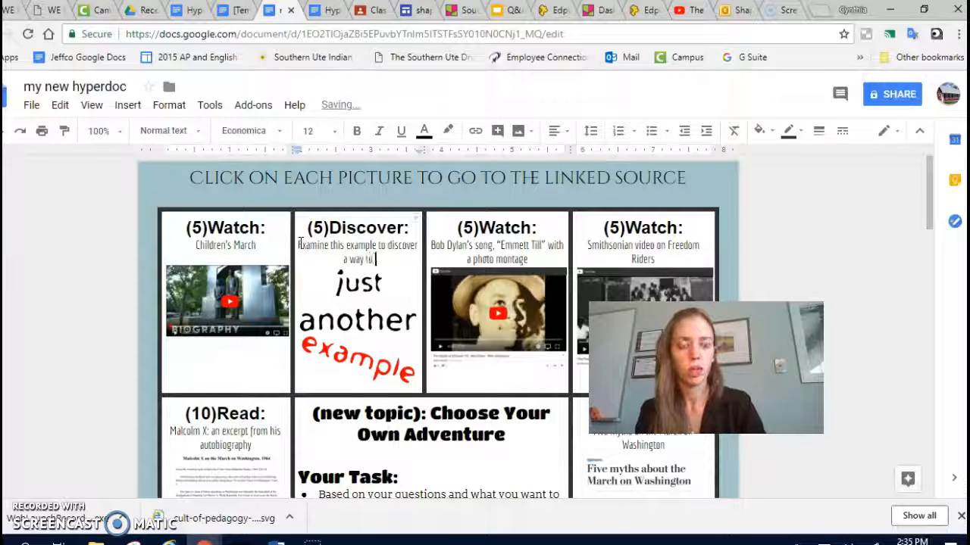
{"action": "type", "text": " create a Hyperdoc:"}
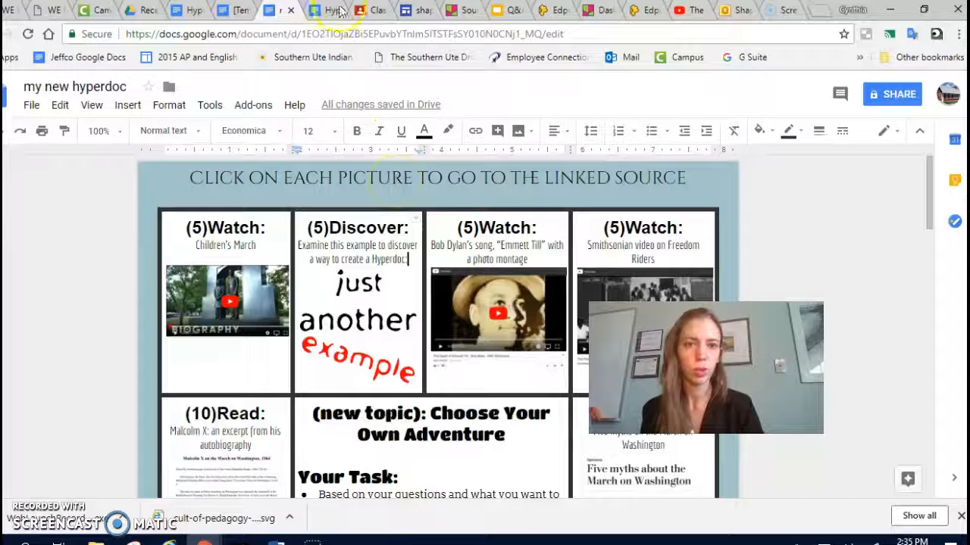
Switch to Google Classroom and create an assignment titled "my new hyperdoc" for Early U.S. History Period Three.
{"action": "left_click", "coordinate": [372, 10]}
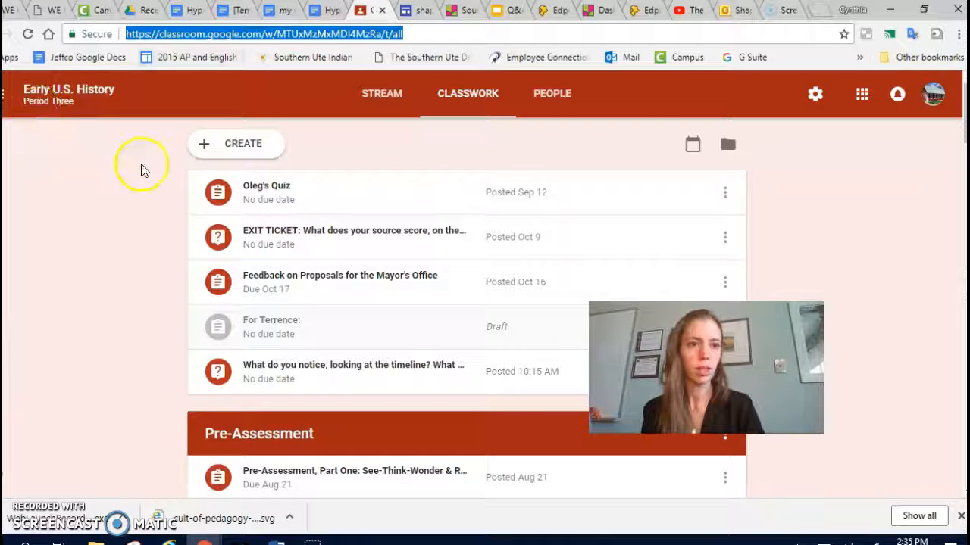
{"action": "left_click", "coordinate": [244, 146]}
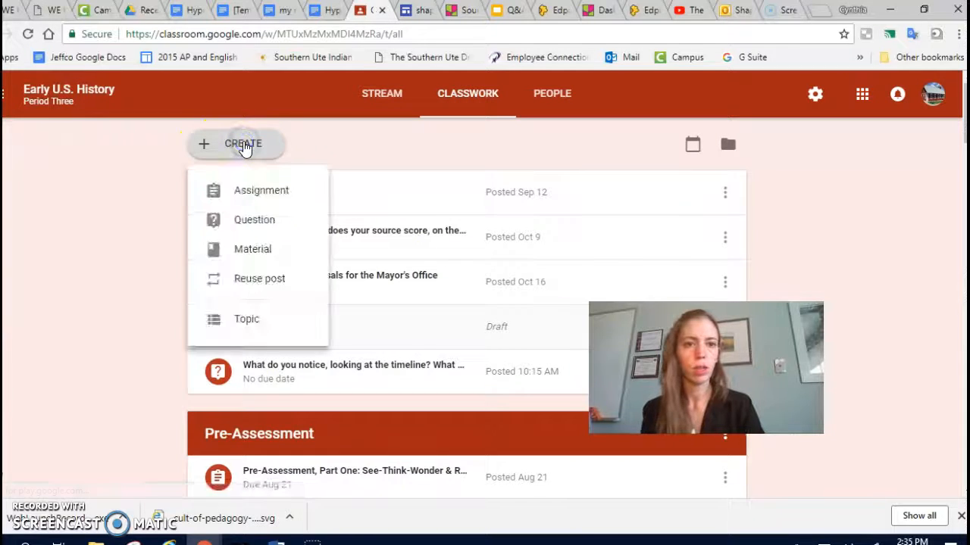
{"action": "left_click", "coordinate": [252, 191]}
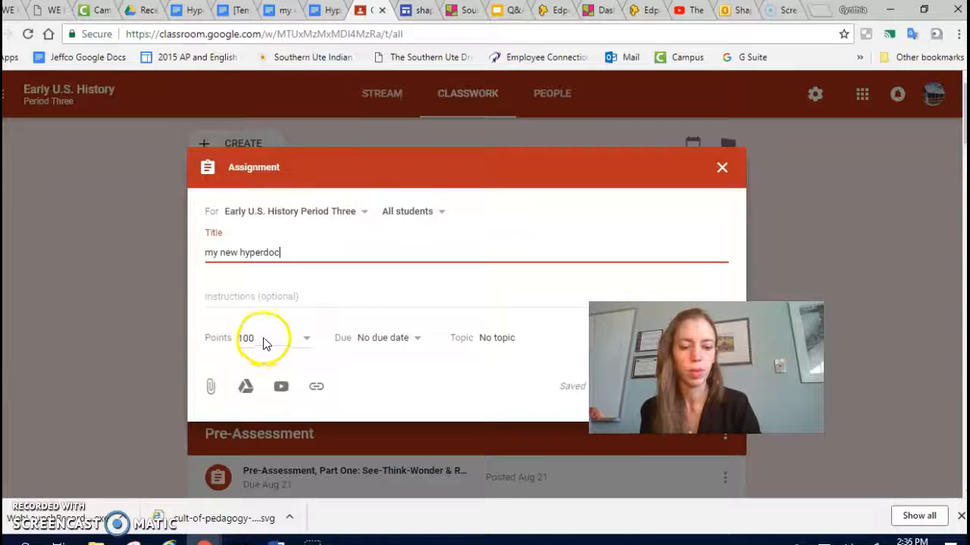
Make the assignment worth 4 points and due tomorrow.
{"action": "left_click", "coordinate": [232, 337]}
{"action": "type", "text": "4"}
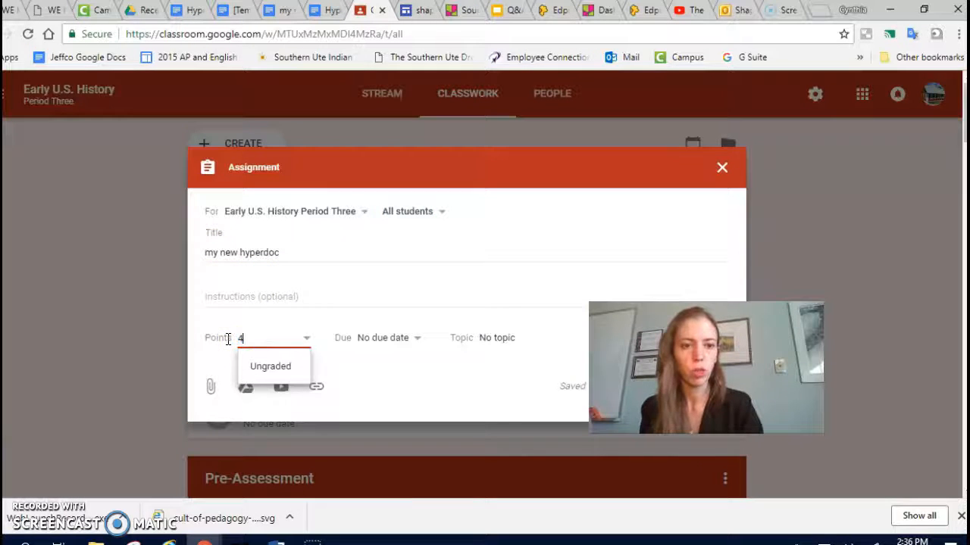
{"action": "left_click", "coordinate": [417, 389]}
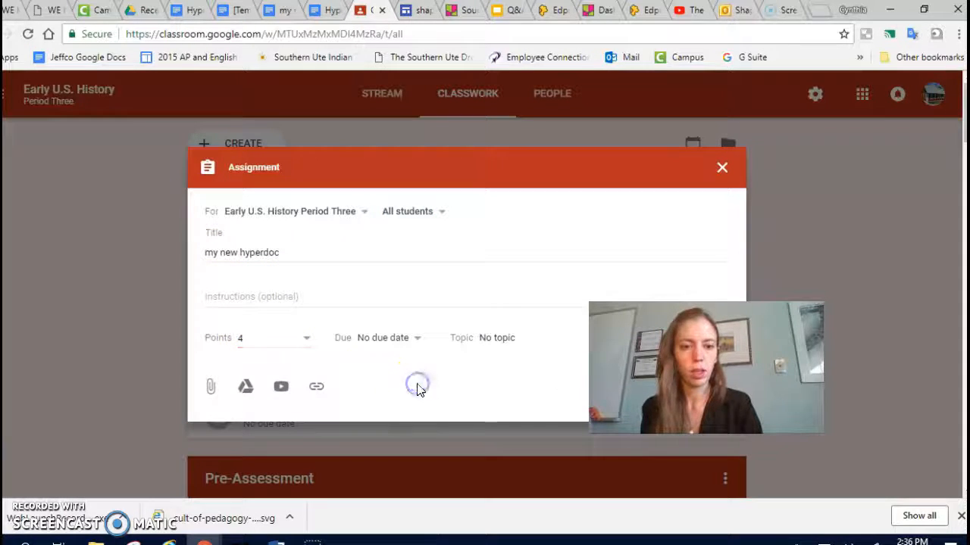
{"action": "left_click", "coordinate": [395, 340]}
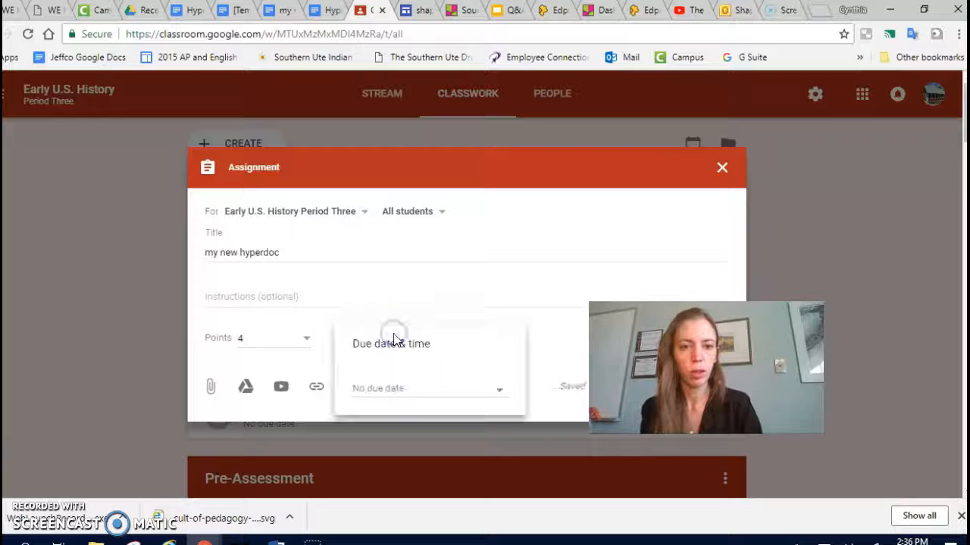
{"action": "left_click", "coordinate": [376, 388]}
{"action": "left_click", "coordinate": [482, 392]}
{"action": "left_click", "coordinate": [476, 269]}
Attach "my new hyperdoc" from Google Drive with a copy made for each student, and close the assignment as a draft.
{"action": "left_click", "coordinate": [245, 388]}
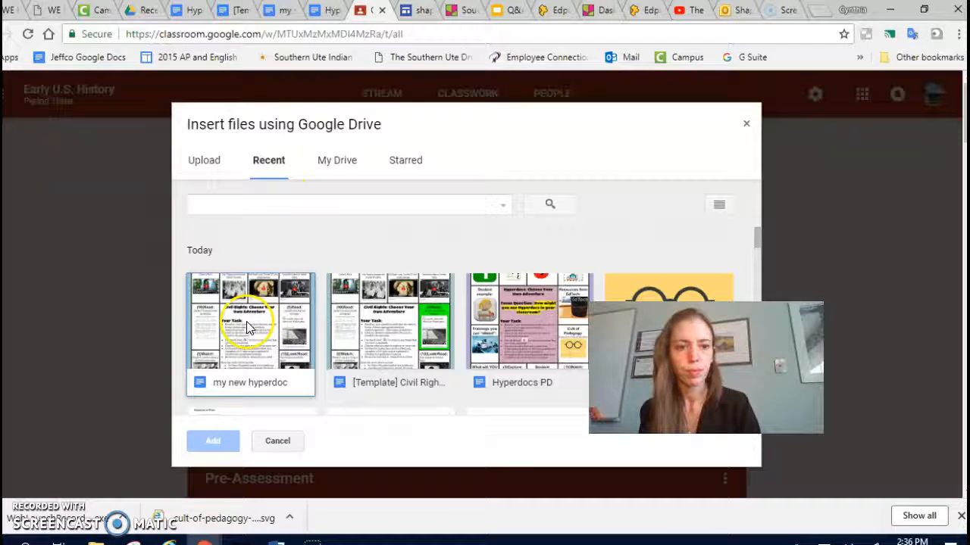
{"action": "left_click", "coordinate": [248, 329]}
{"action": "left_click", "coordinate": [213, 440]}
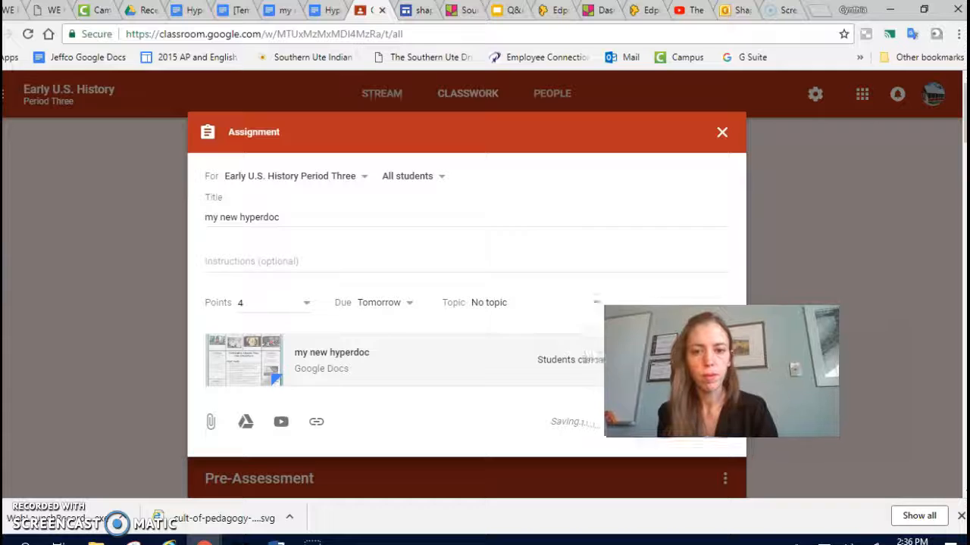
{"action": "left_click", "coordinate": [659, 365]}
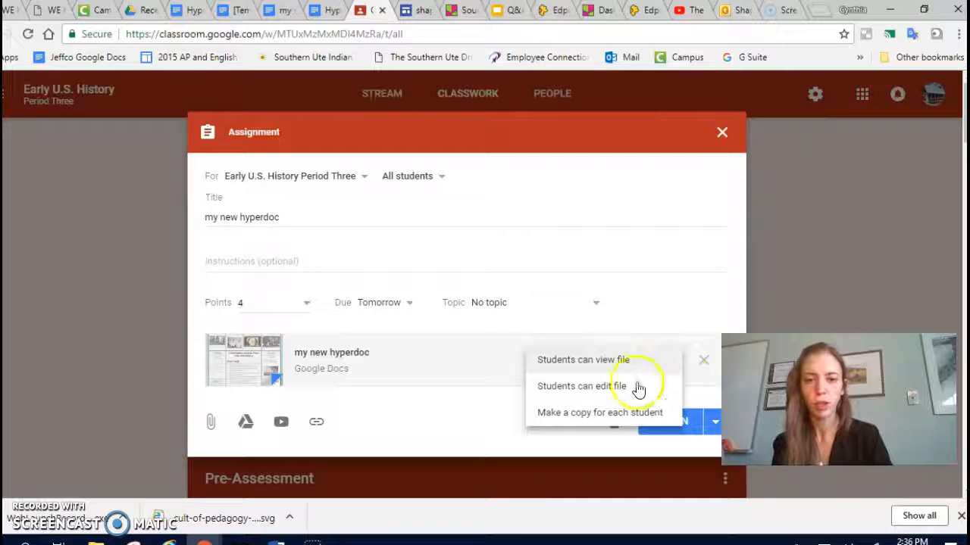
{"action": "left_click", "coordinate": [623, 412]}
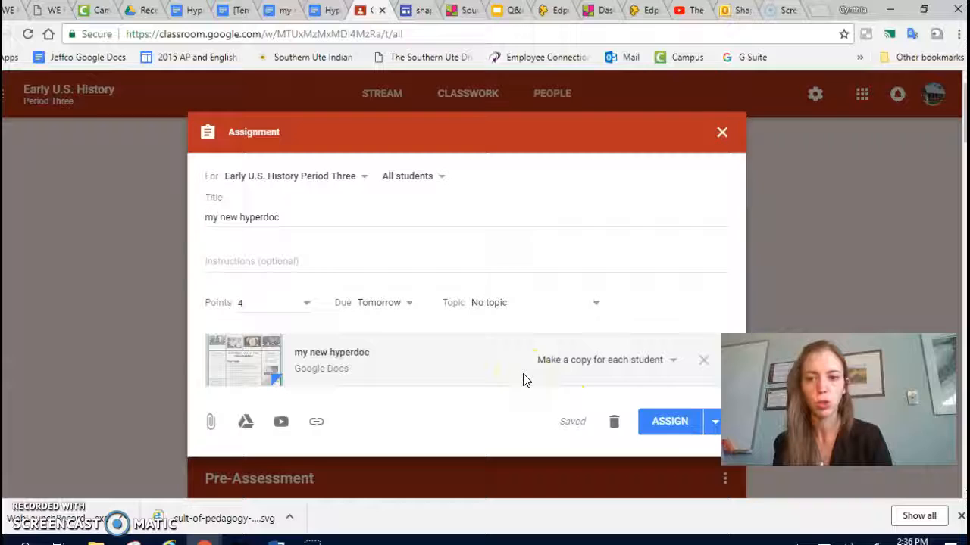
{"action": "left_click", "coordinate": [663, 426]}
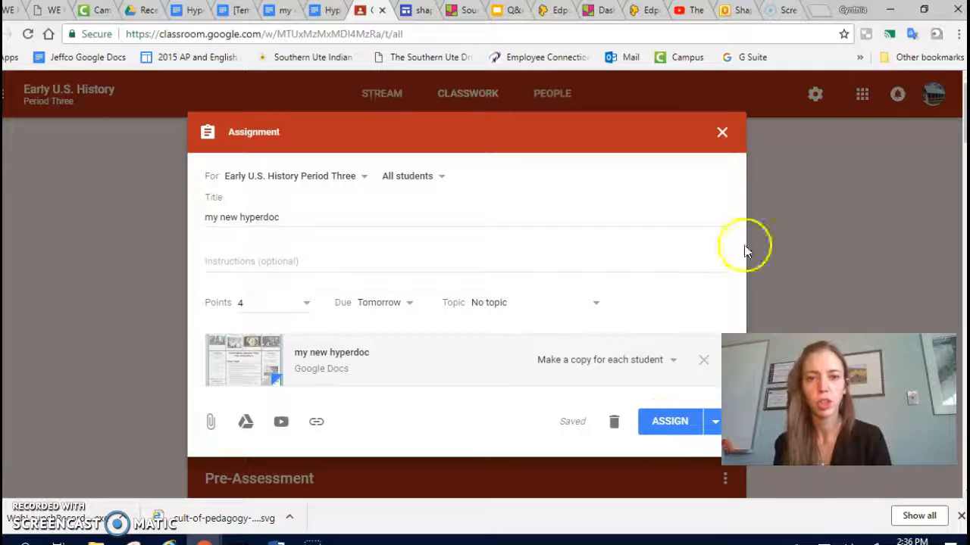
{"action": "left_click", "coordinate": [722, 131]}
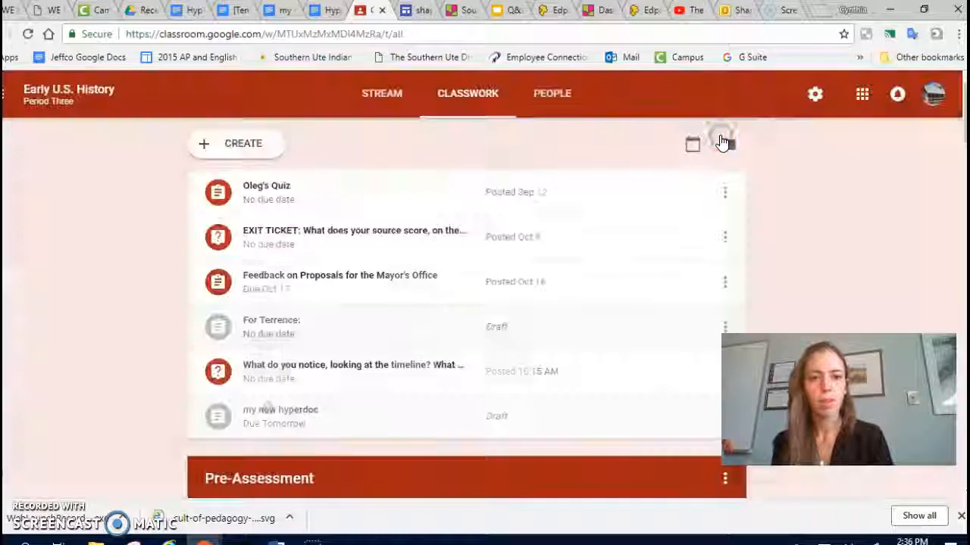
Switch back to Google Docs and review the Civil Rights: Choose Your Own Adventure Hyperdoc template.
{"action": "left_click", "coordinate": [189, 10]}
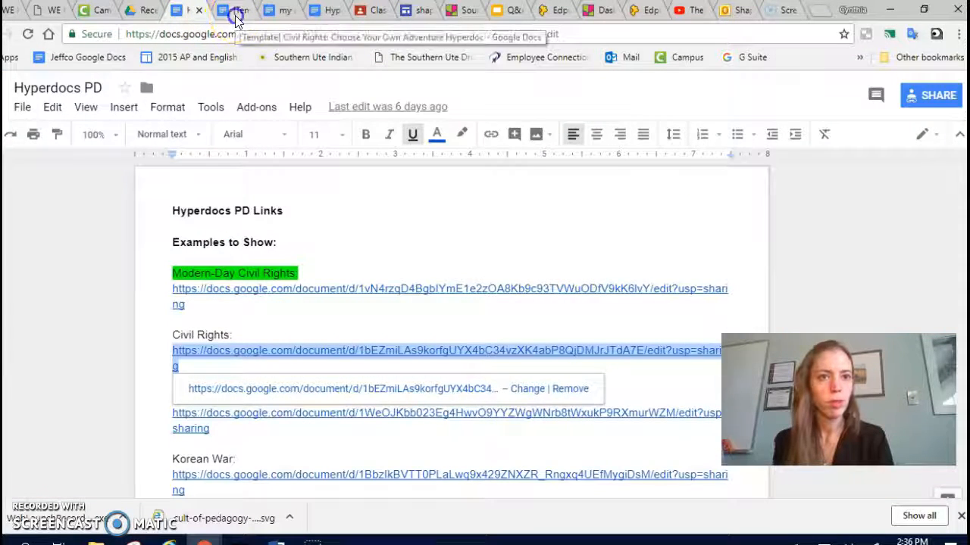
{"action": "left_click", "coordinate": [231, 12]}
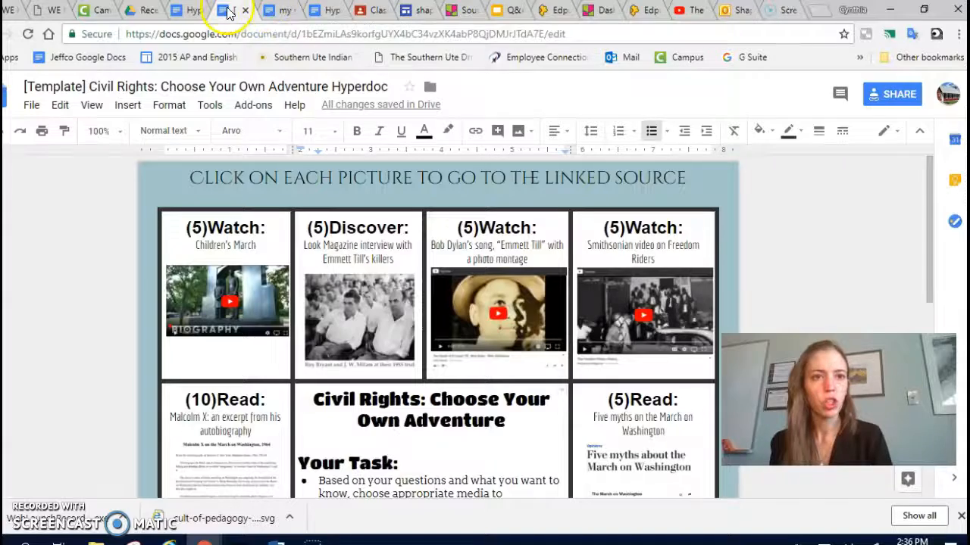
{"action": "scroll", "coordinate": [413, 432], "scroll_direction": "down", "scroll_amount": 3}
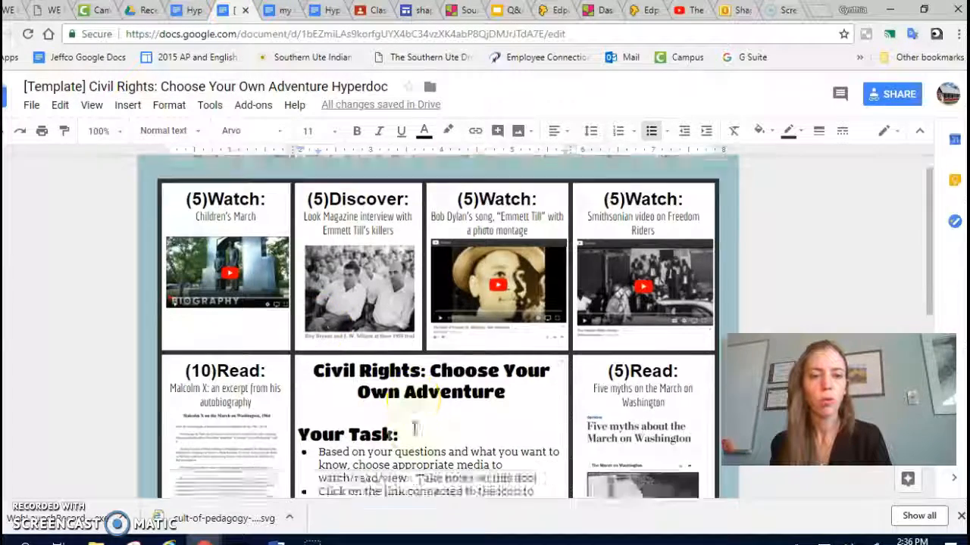